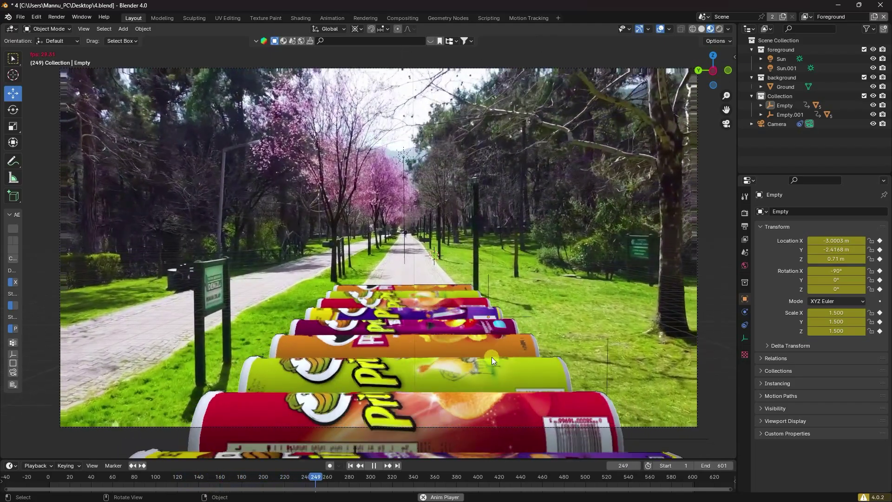
# - Play and stop the Pringles animation, then scrub the playhead forward to frame 571
pyautogui.click(375, 466)
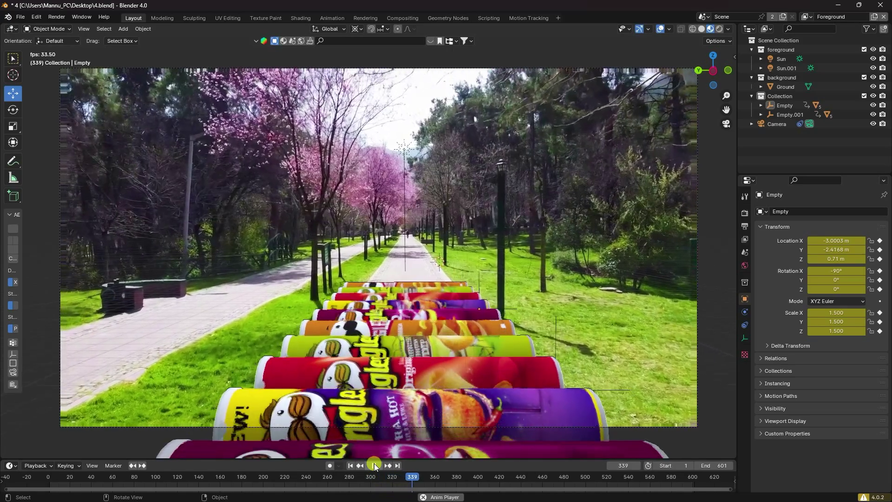
pyautogui.click(375, 464)
pyautogui.moveTo(414, 477); pyautogui.dragTo(661, 478)
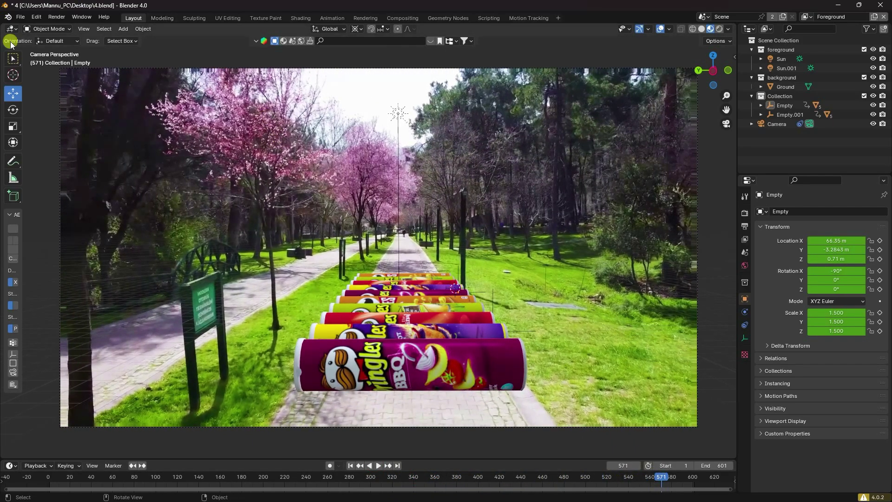
pyautogui.click(57, 17)
# - Render a still image of frame 571 and zoom the render view out and back in
pyautogui.click(61, 27)
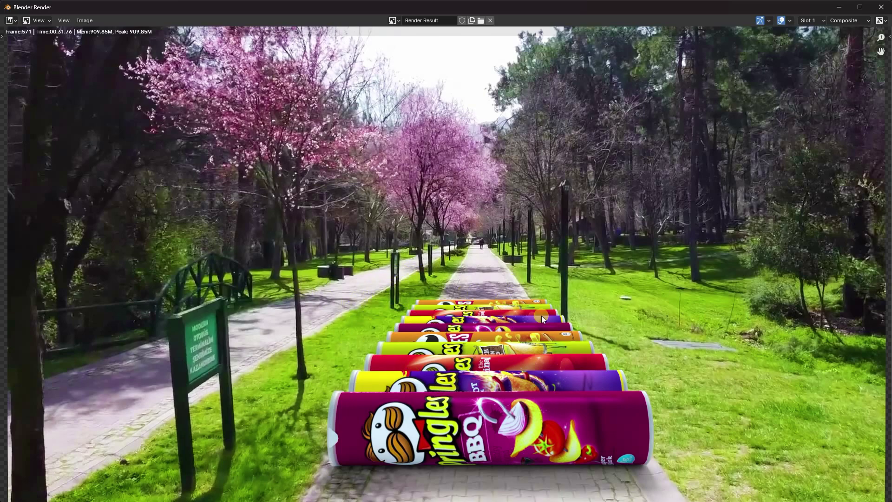
pyautogui.scroll(-1, 478, 363)
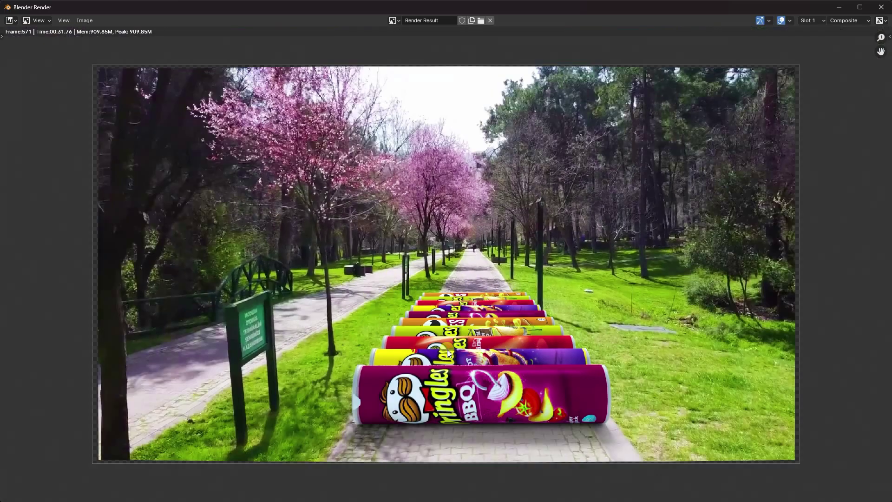
pyautogui.scroll(1, 428, 352)
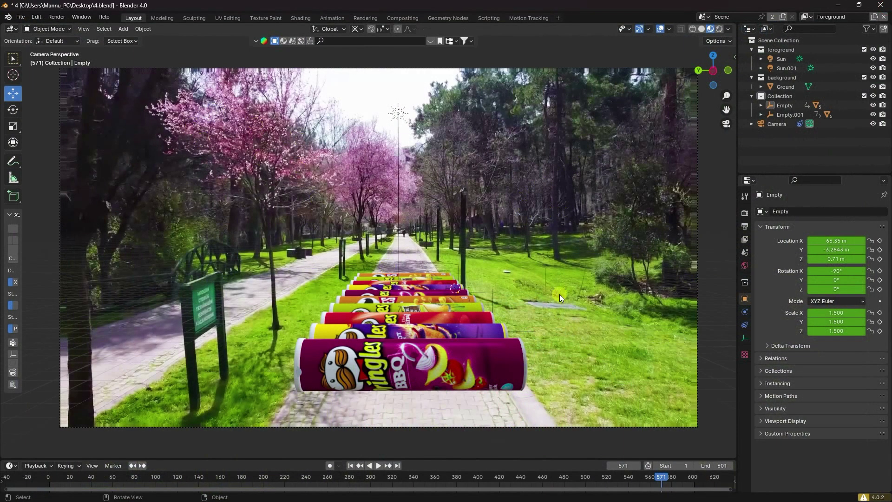
# - Start a new General file without saving, then delete the default camera, cube and light
pyautogui.click(20, 17)
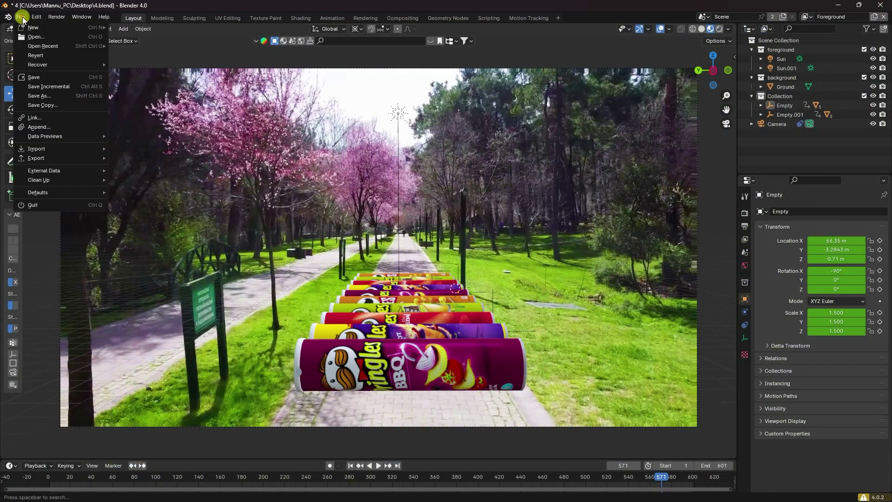
pyautogui.moveTo(41, 27)
pyautogui.click(143, 26)
pyautogui.click(475, 280)
pyautogui.moveTo(516, 201); pyautogui.dragTo(122, 313)
pyautogui.press('Delete')
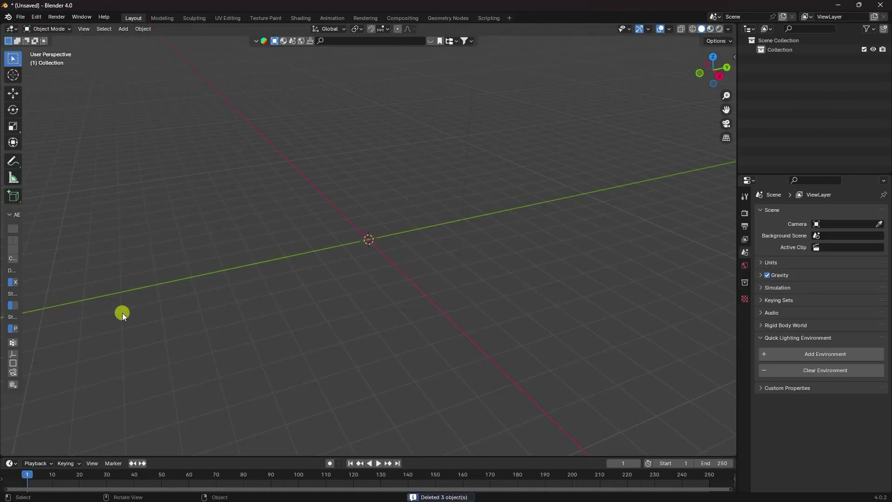
# - Add a VFX Motion Tracking workspace, join away the dopesheet, and shrink the 3D viewport
pyautogui.click(510, 18)
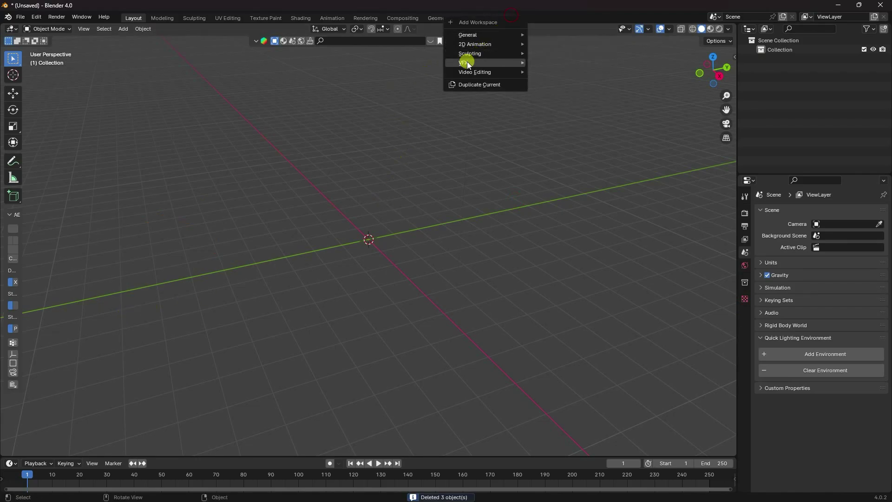
pyautogui.moveTo(464, 62)
pyautogui.click(559, 82)
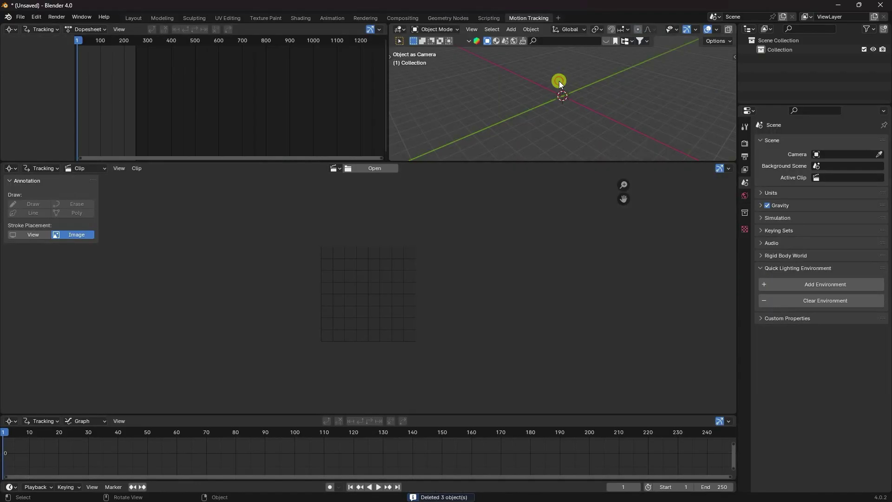
pyautogui.rightClick(389, 105)
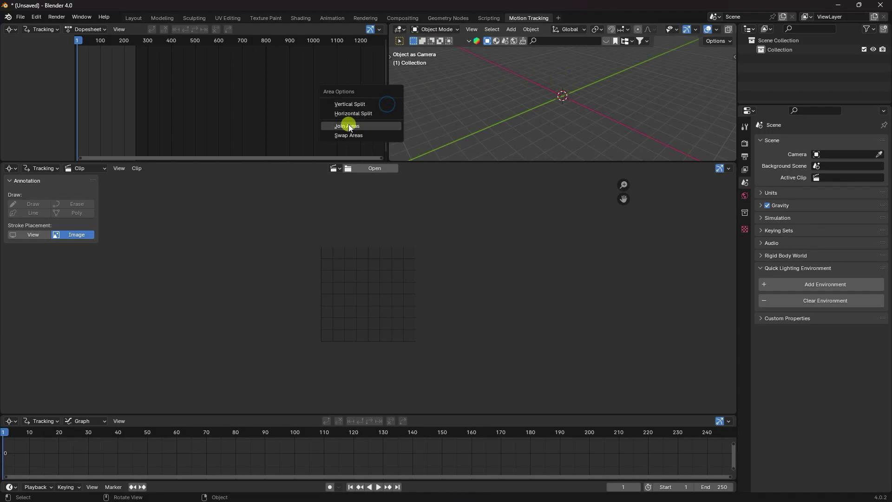
pyautogui.click(348, 125)
pyautogui.click(341, 152)
pyautogui.moveTo(377, 162); pyautogui.dragTo(378, 112)
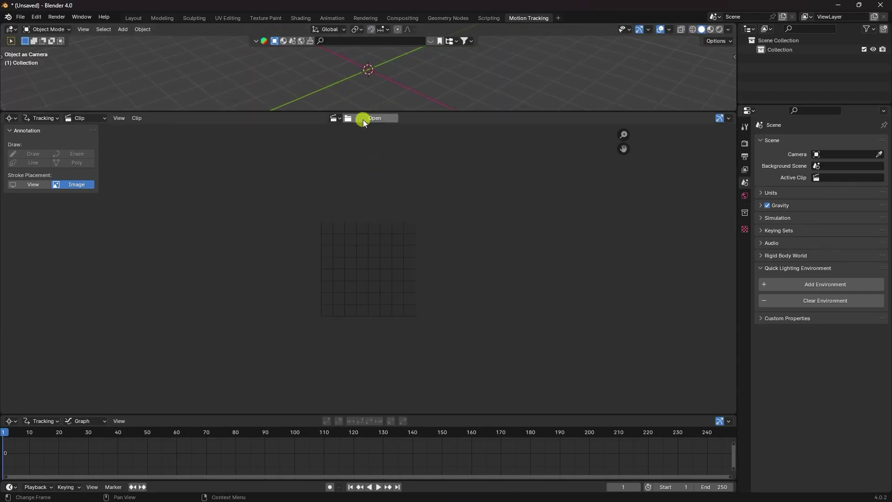
# - Load Clip 25.mp4 from the Desktop into the Clip Editor
pyautogui.click(364, 119)
pyautogui.click(229, 177)
pyautogui.click(448, 244)
pyautogui.click(598, 389)
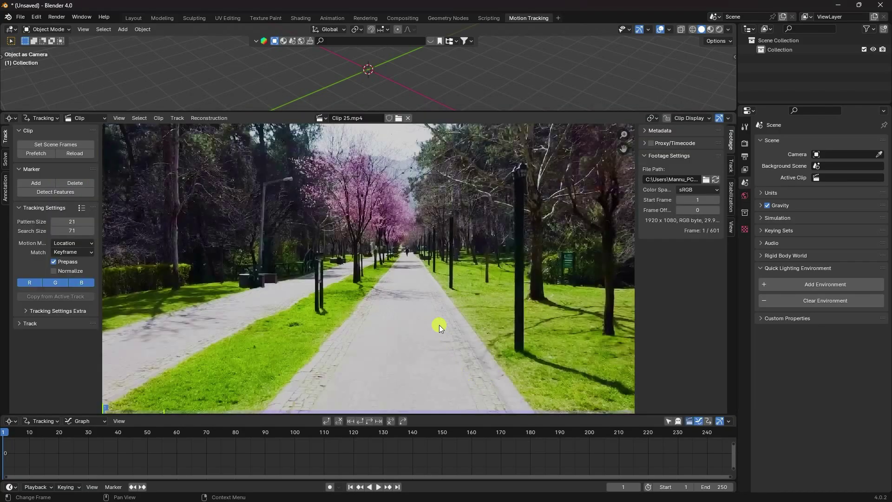
# - Set the render engine to Cycles with GPU Compute as the device
pyautogui.click(744, 147)
pyautogui.click(827, 141)
pyautogui.click(823, 174)
pyautogui.click(827, 165)
pyautogui.click(826, 184)
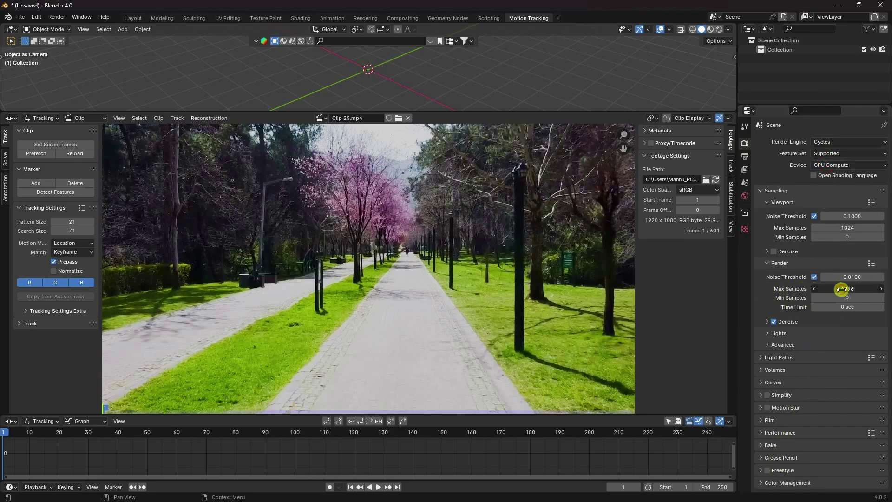
# - Set Max Samples to 256 and enable a Transparent film background
pyautogui.press('Return')
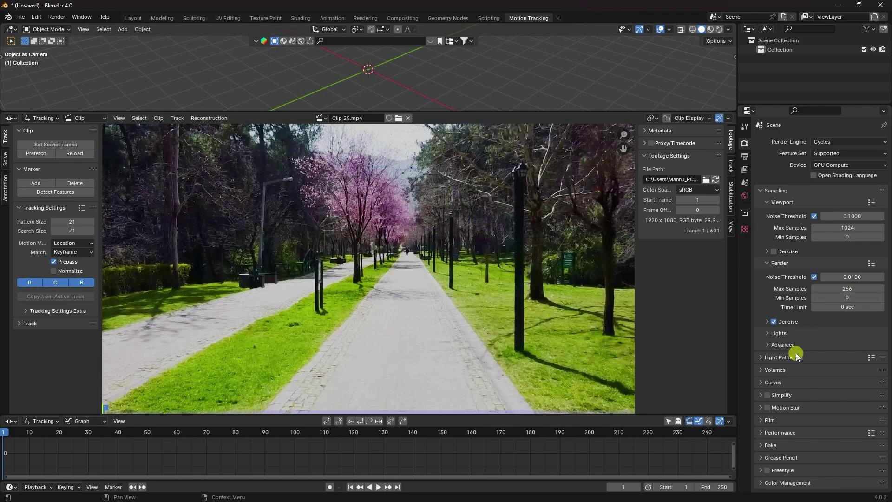
pyautogui.click(762, 421)
pyautogui.scroll(-5, 762, 421)
pyautogui.click(774, 396)
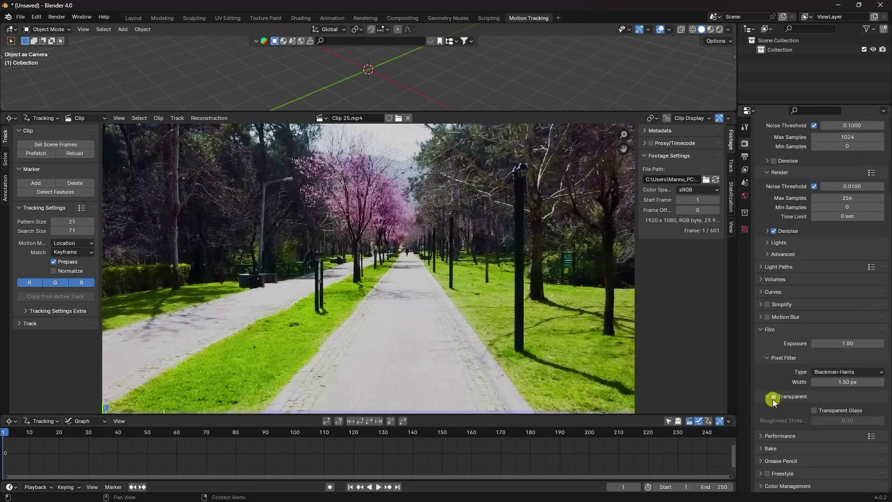
# - Switch the Color Management View Transform from AgX to Standard
pyautogui.click(763, 485)
pyautogui.scroll(-5, 763, 485)
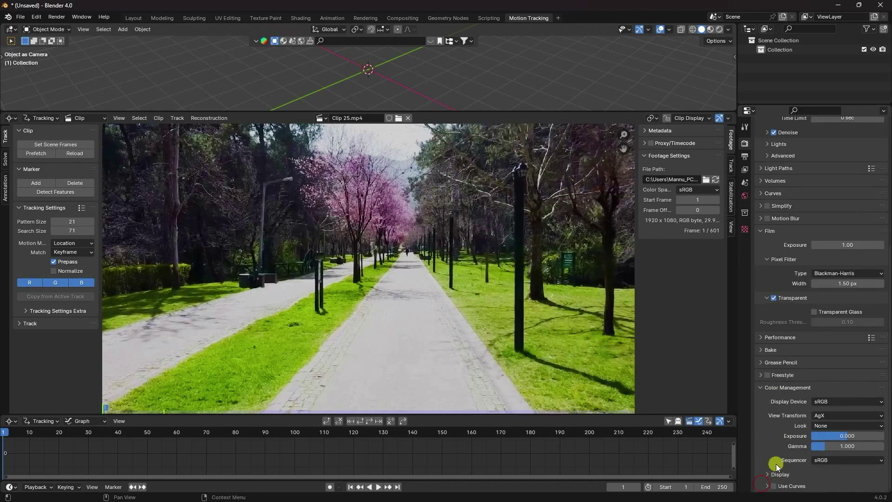
pyautogui.click(806, 417)
pyautogui.click(821, 416)
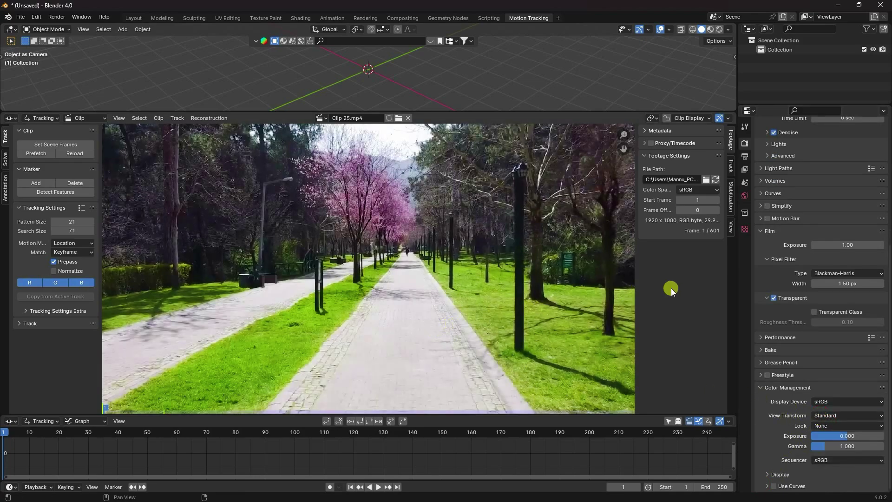
pyautogui.moveTo(637, 232); pyautogui.dragTo(628, 232)
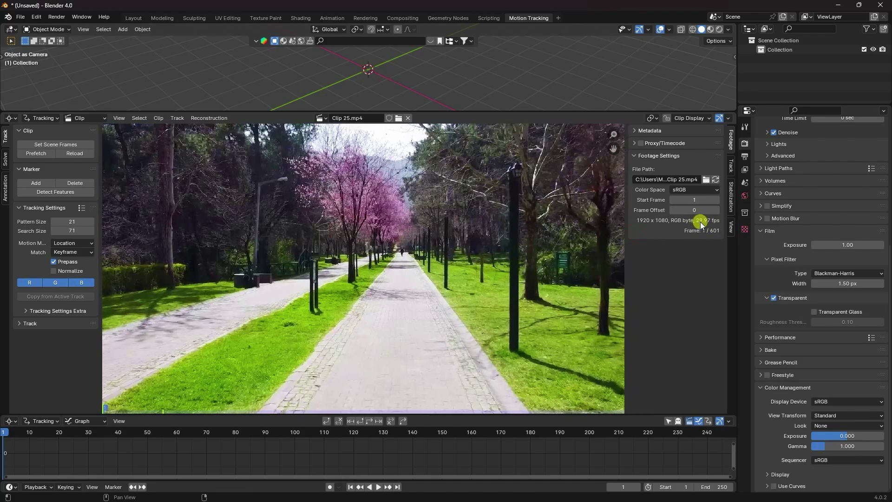
# - Set the output frame rate to 29.97 fps
pyautogui.click(745, 156)
pyautogui.click(821, 227)
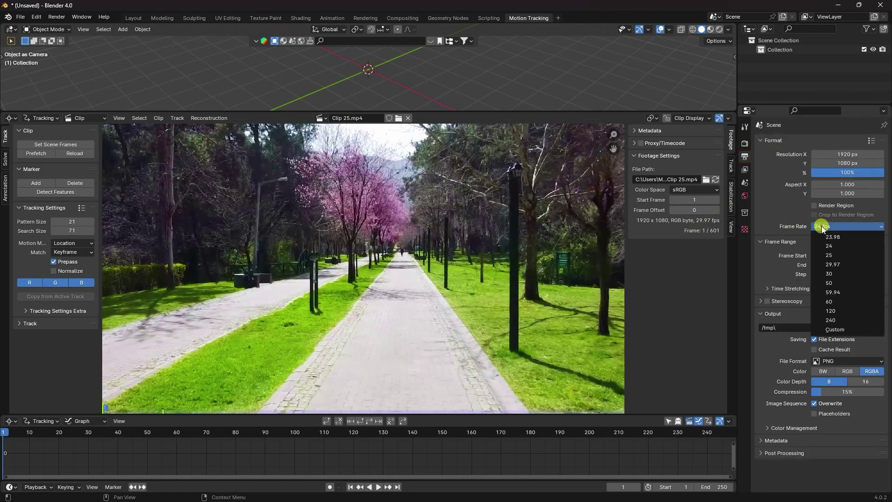
pyautogui.click(839, 262)
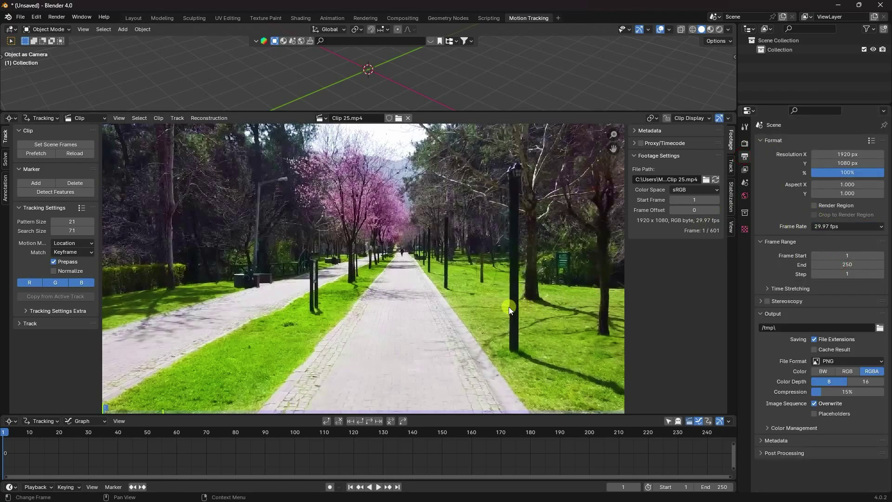
# - Hide the sidebar, set the scene frames to 1–601 from the clip, and prefetch its frames
pyautogui.press('n')
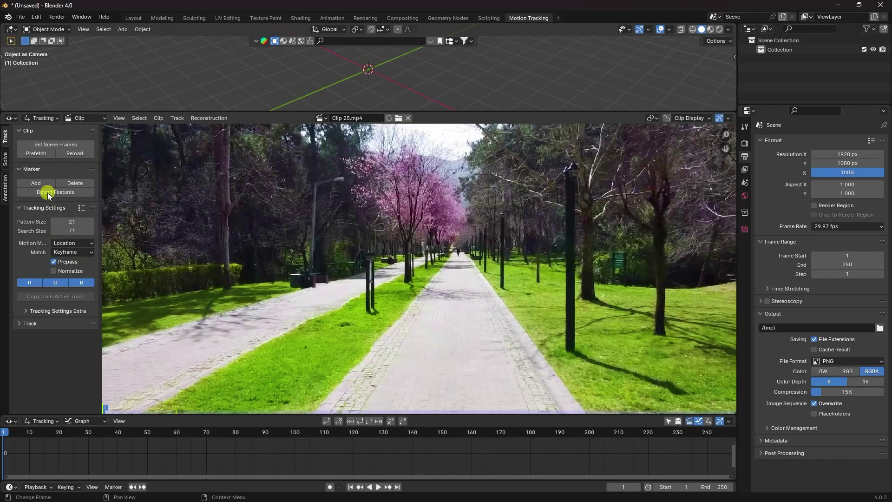
pyautogui.click(46, 146)
pyautogui.click(35, 154)
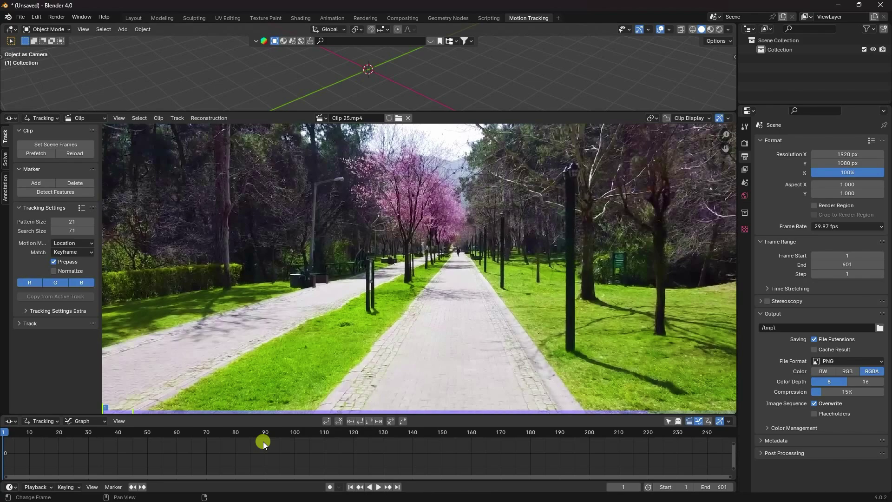
pyautogui.scroll(-5, 263, 442)
pyautogui.moveTo(350, 443); pyautogui.dragTo(183, 451, button='middle')
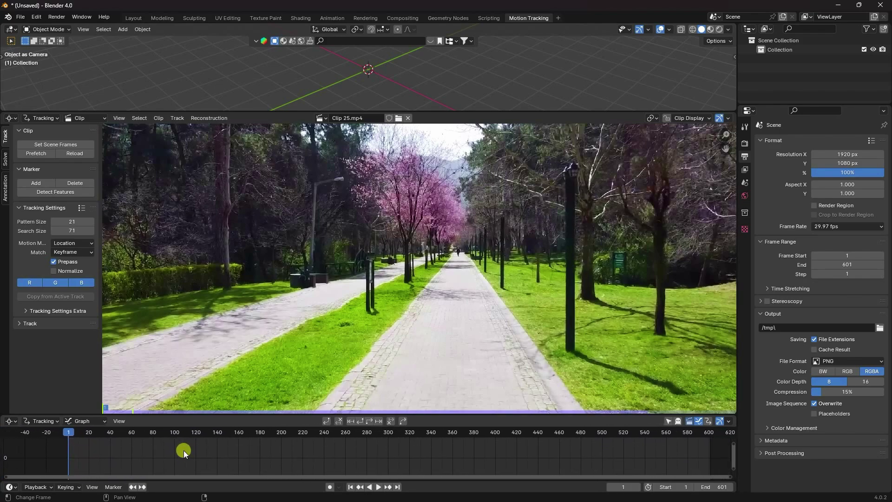
# - Detect features across the footage with Threshold 0.050 and Distance 70, then set scene frames to the clip
pyautogui.click(39, 193)
pyautogui.press('Home')
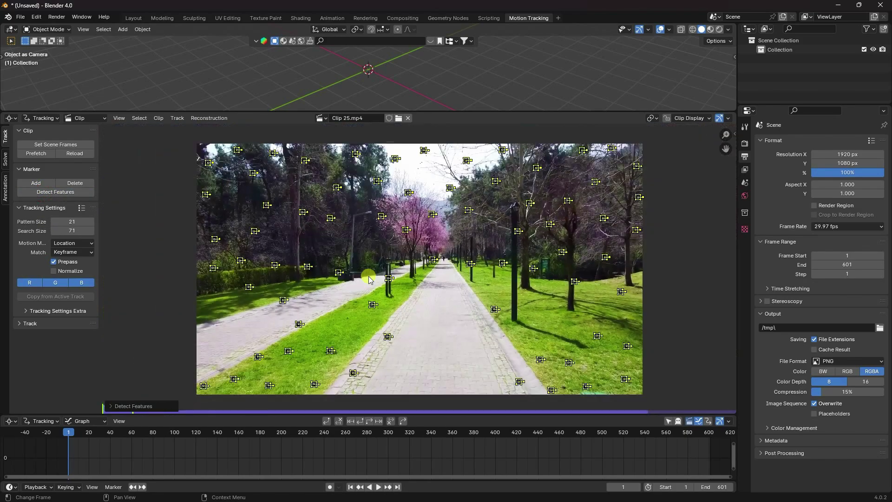
pyautogui.click(140, 406)
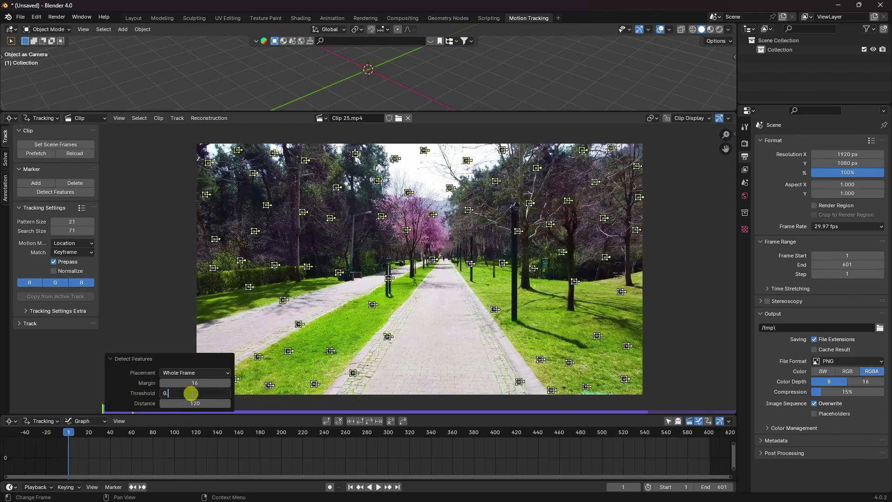
pyautogui.press('Return')
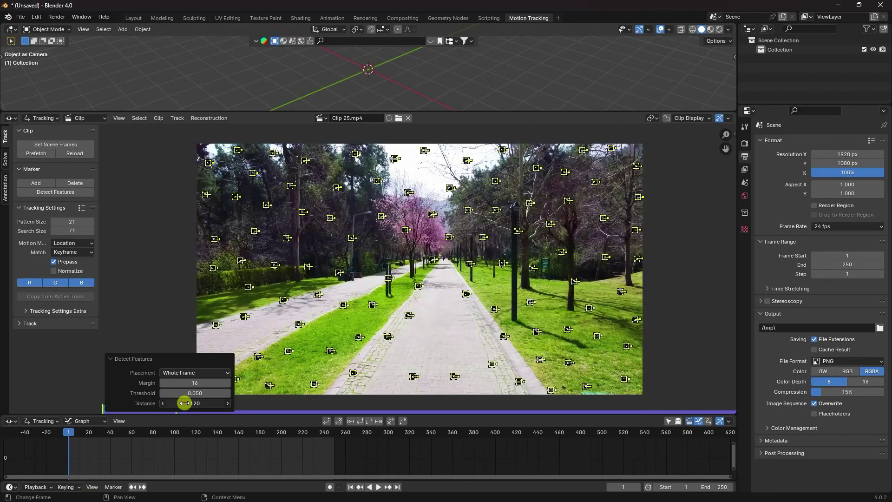
pyautogui.click(184, 403)
pyautogui.write('70')
pyautogui.press('Return')
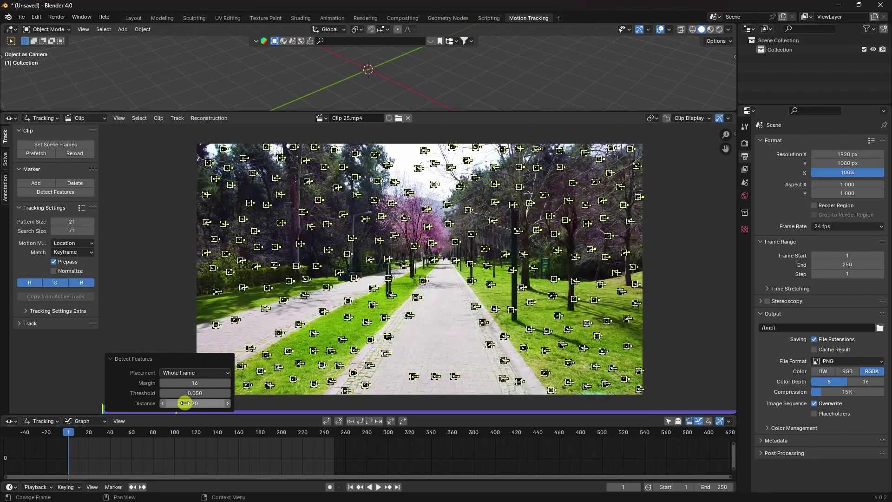
pyautogui.scroll(1, 424, 235)
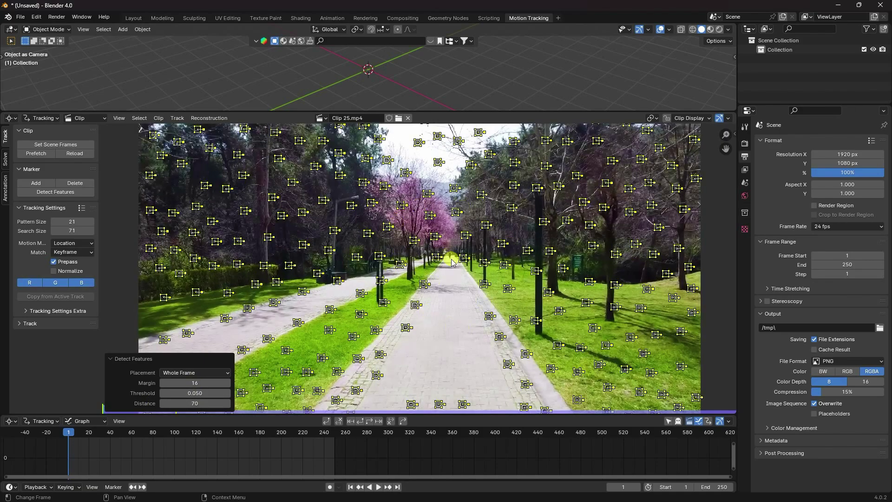
pyautogui.click(45, 145)
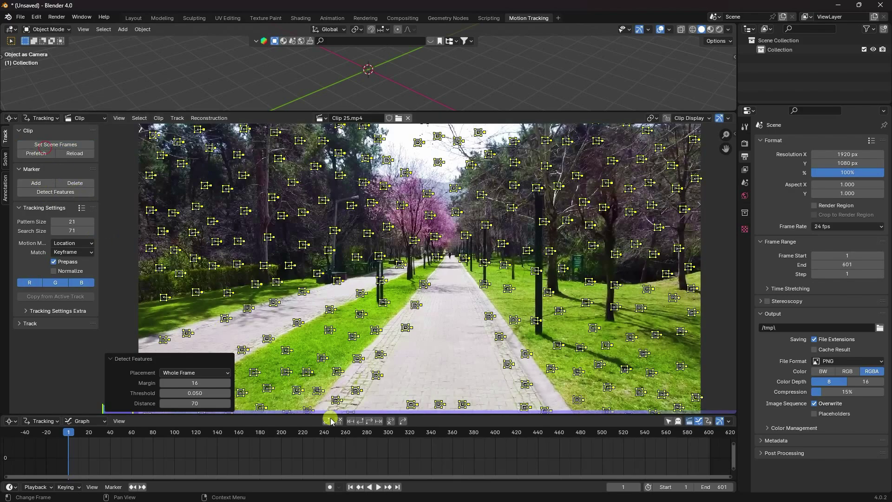
# - Track the markers forward, then detect features at the last frame and track them backward
pyautogui.click(370, 422)
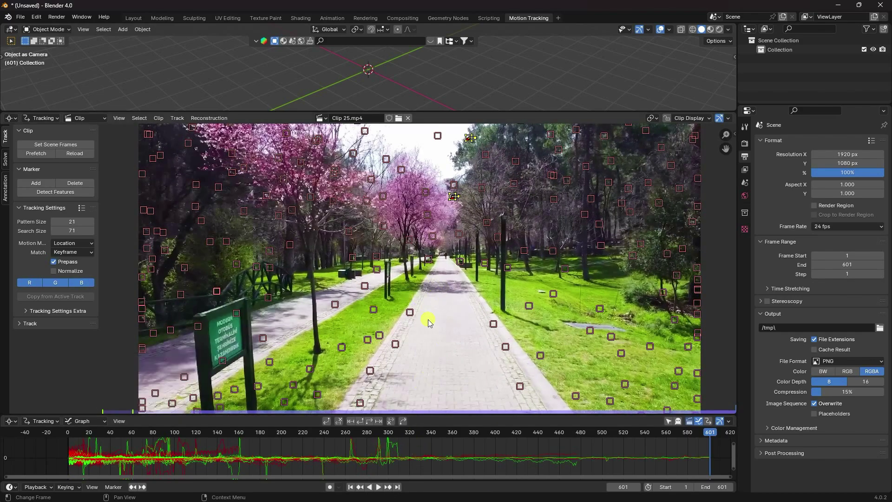
pyautogui.click(61, 193)
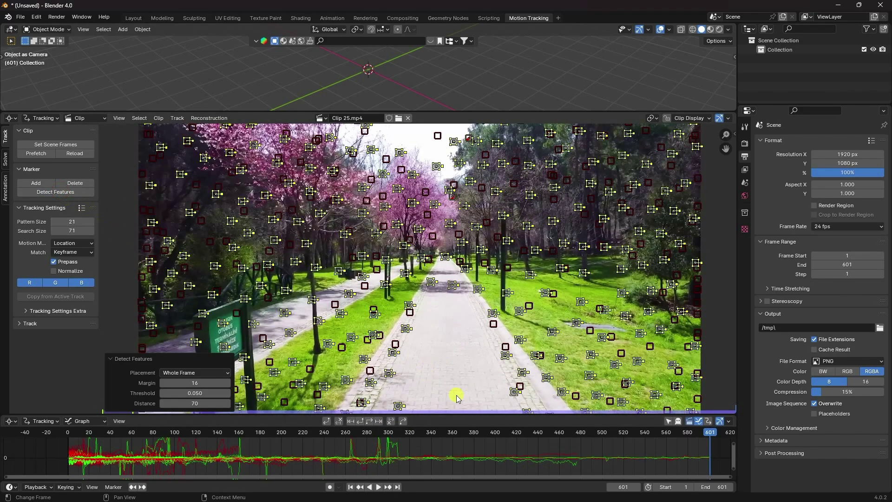
pyautogui.hotkey('shift', 'ctrl', 't')
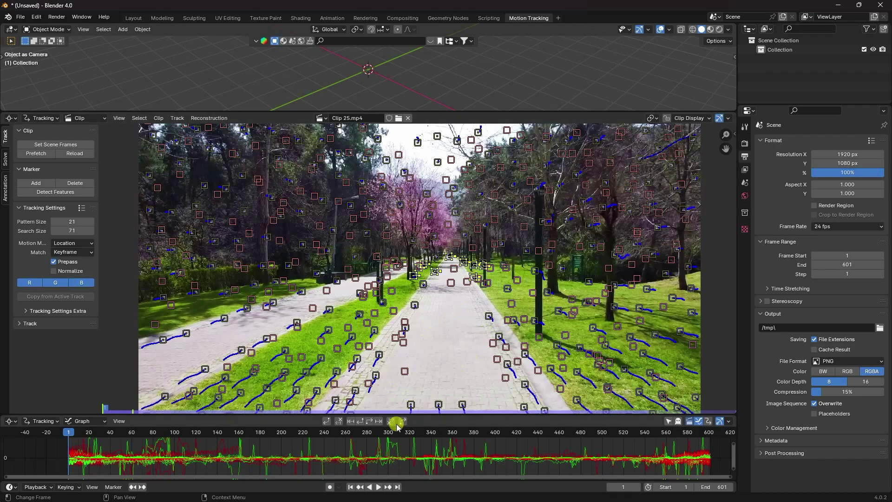
# - Detect new features at frame 300 and track them through the clip in both directions
pyautogui.click(388, 435)
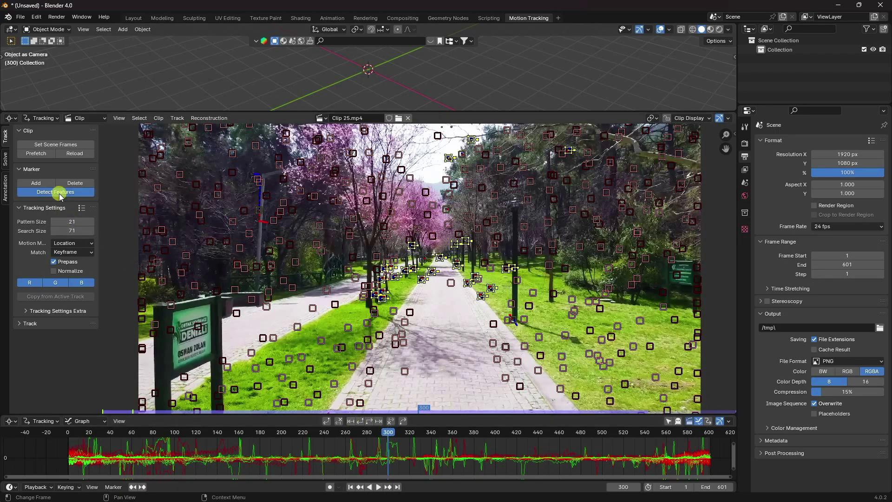
pyautogui.click(60, 195)
pyautogui.click(370, 422)
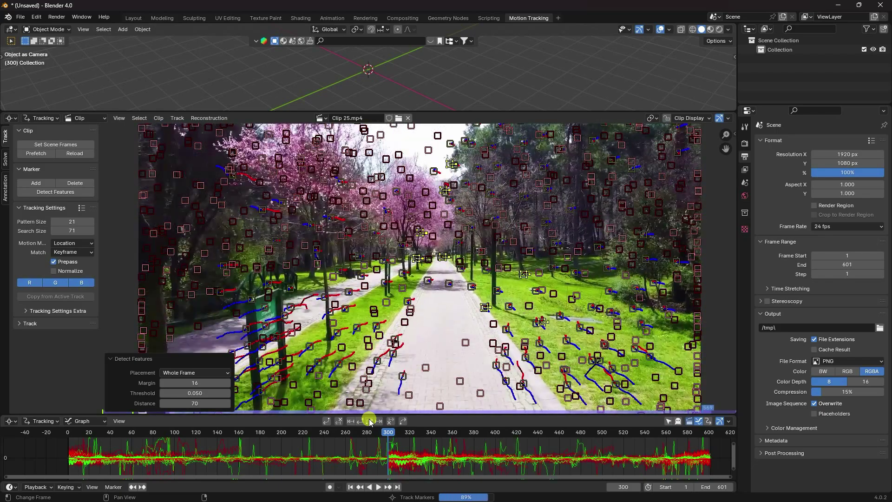
pyautogui.click(387, 437)
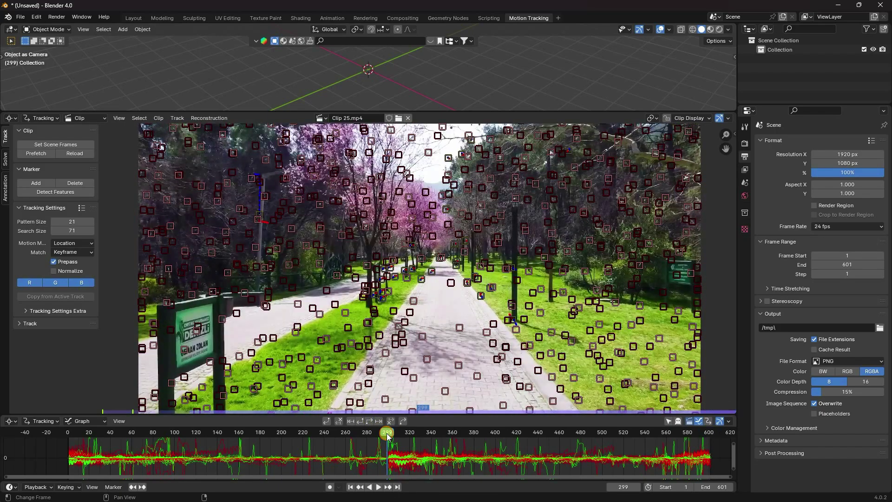
pyautogui.moveTo(388, 437); pyautogui.dragTo(390, 437)
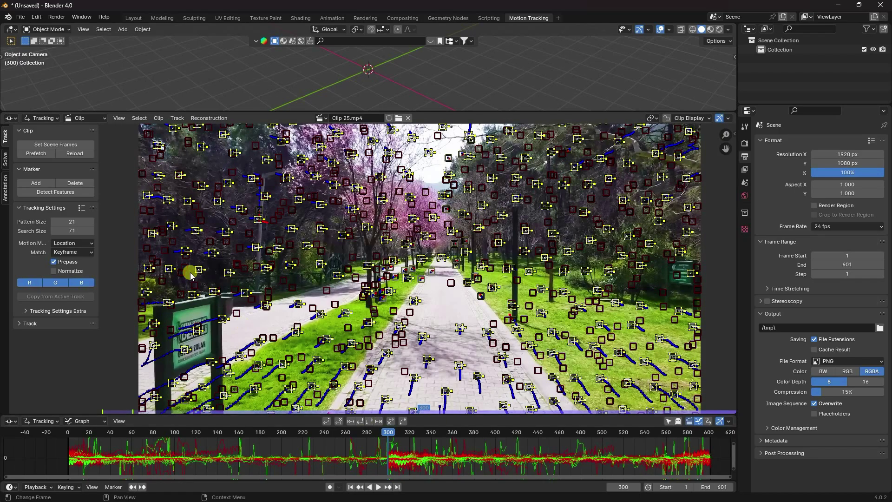
pyautogui.click(34, 194)
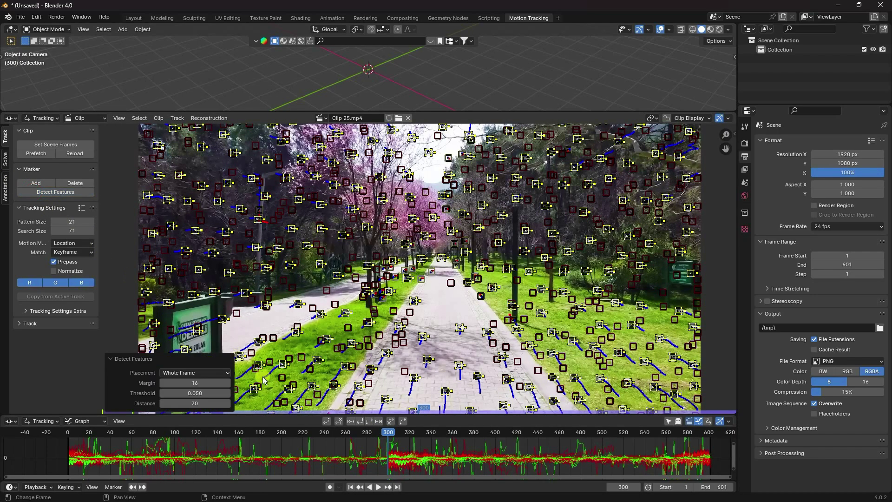
pyautogui.click(361, 421)
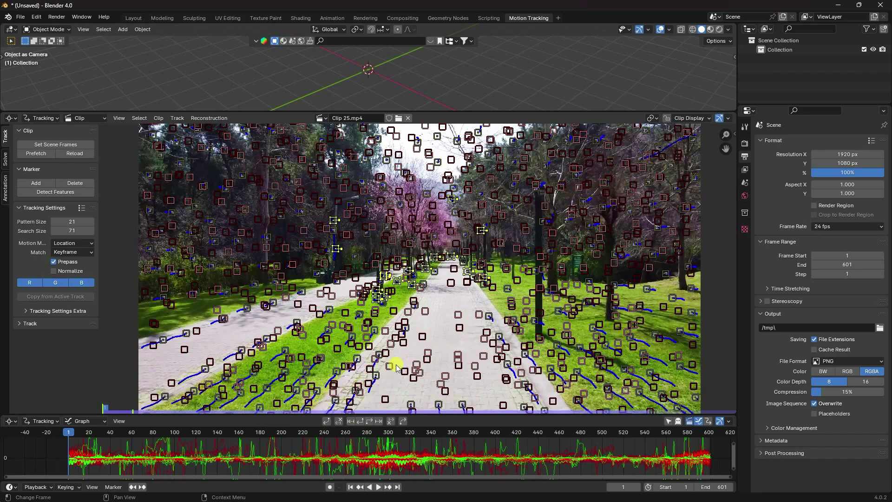
pyautogui.click(6, 162)
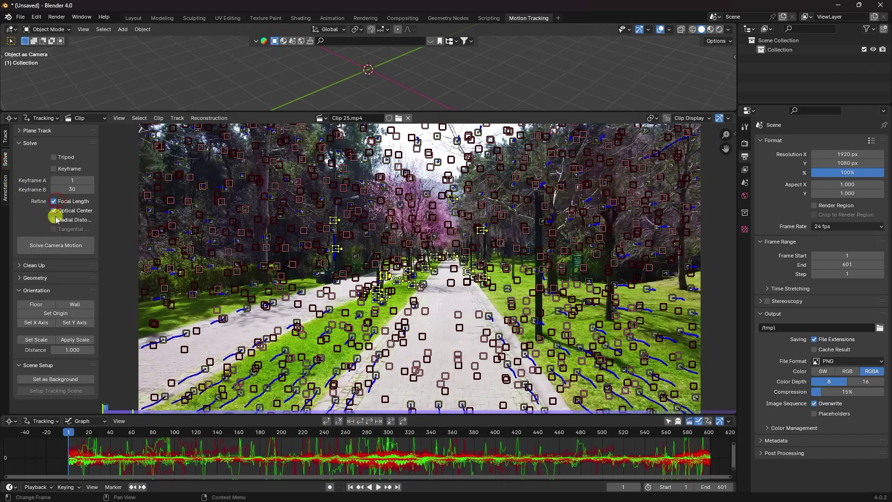
# - Add Radial Distortion to the solve refinement and filter tracks with a Track Threshold of 10
pyautogui.moveTo(56, 223); pyautogui.dragTo(60, 206)
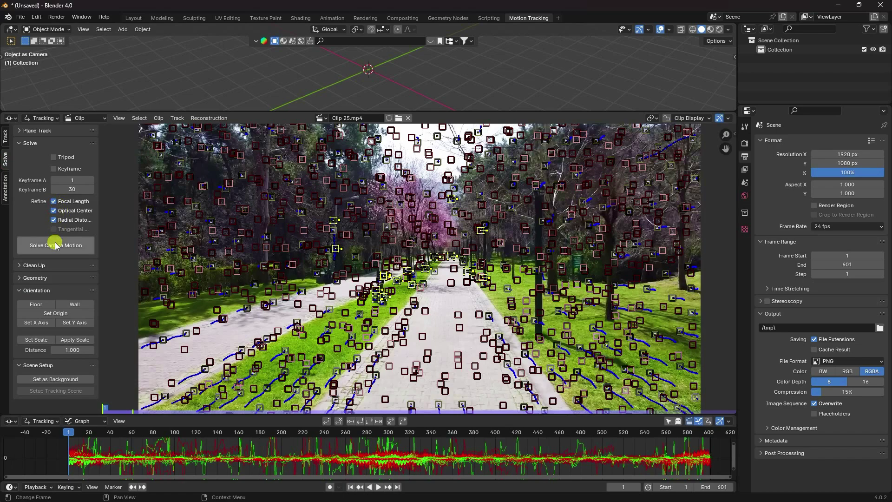
pyautogui.click(33, 266)
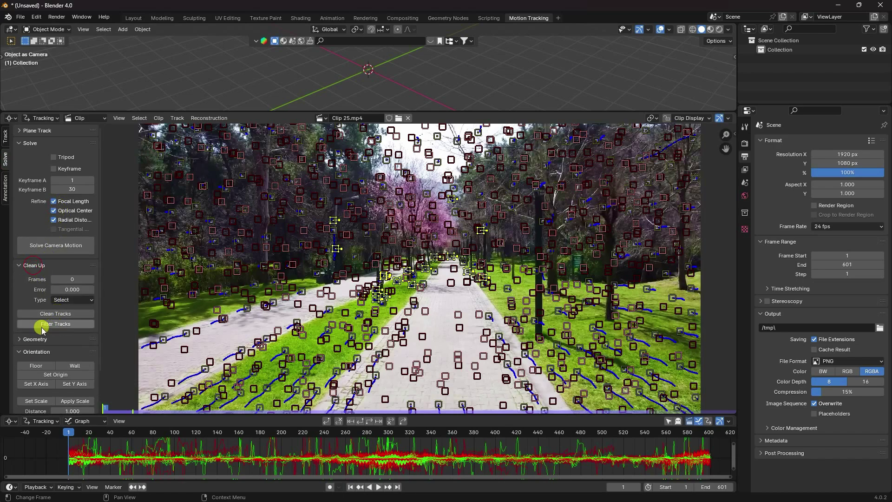
pyautogui.click(56, 325)
pyautogui.click(190, 404)
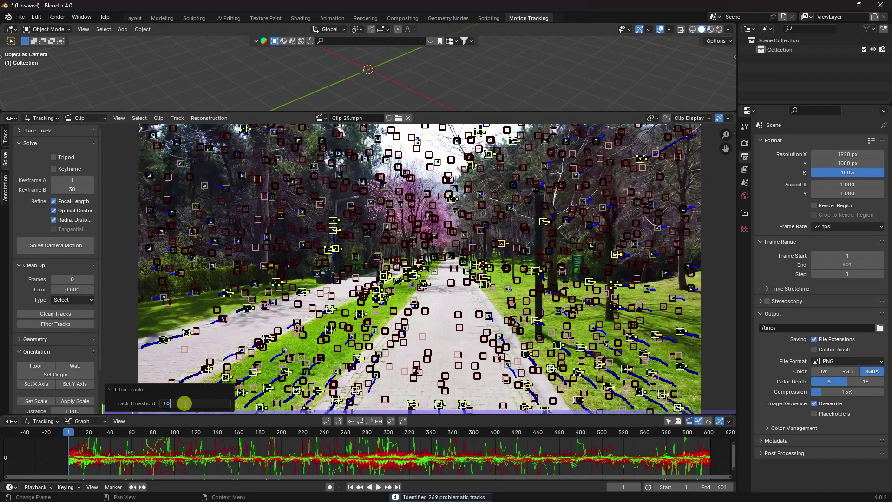
pyautogui.write('10')
pyautogui.press('Return')
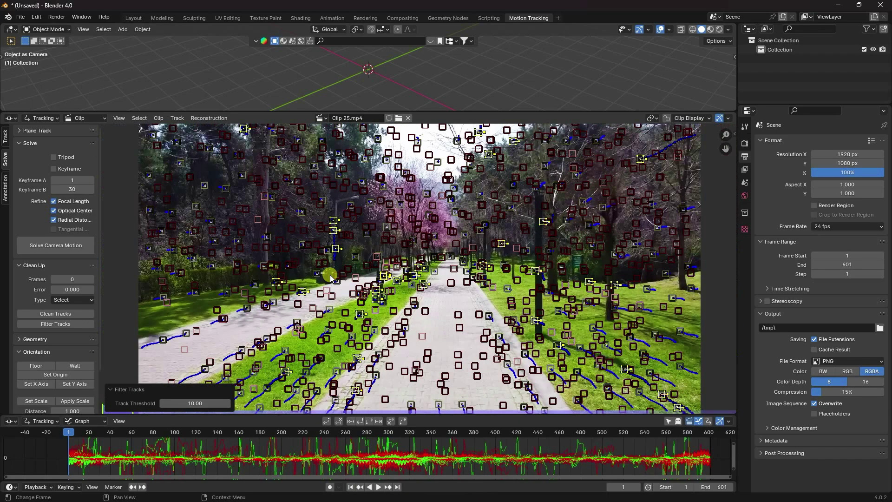
# - Delete the filtered problematic tracks and the leftover untracked markers
pyautogui.press('x')
pyautogui.click(331, 275)
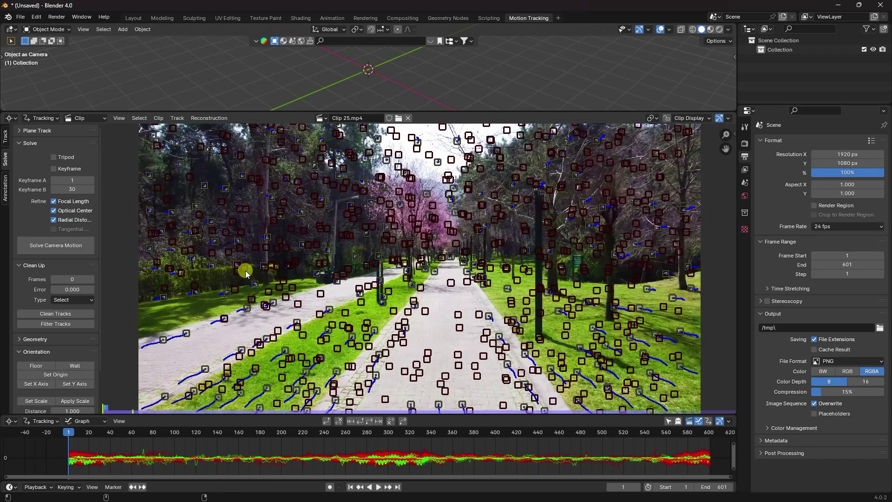
pyautogui.press('Delete')
pyautogui.scroll(-1, 322, 297)
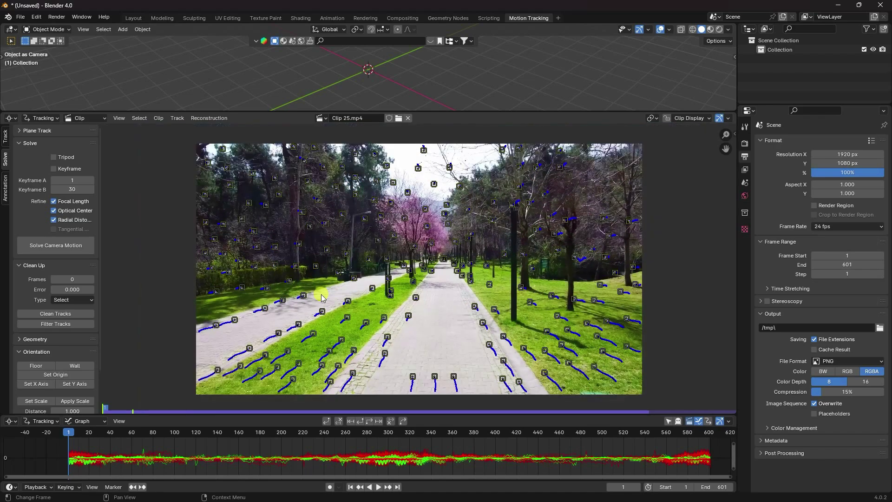
# - Solve the camera motion, then delete tracks with reprojection error above 3.5
pyautogui.scroll(1, 322, 298)
pyautogui.click(52, 249)
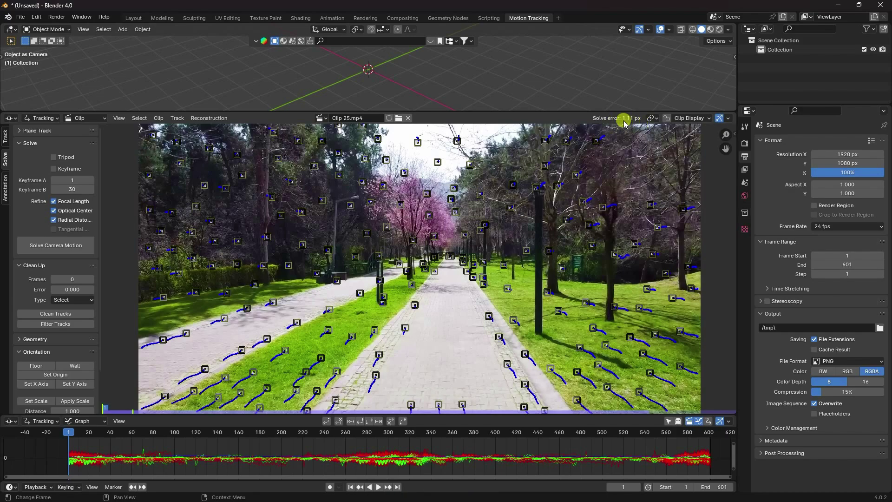
pyautogui.click(56, 315)
pyautogui.moveTo(195, 394); pyautogui.dragTo(365, 399)
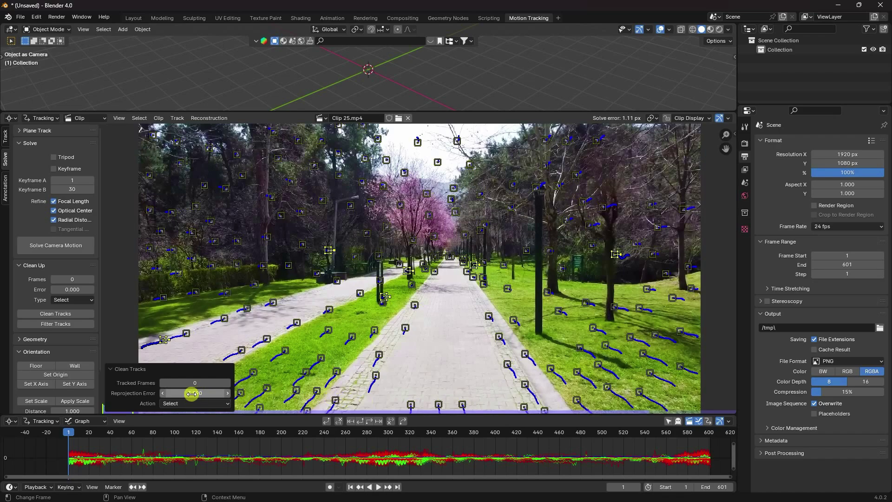
pyautogui.click(191, 393)
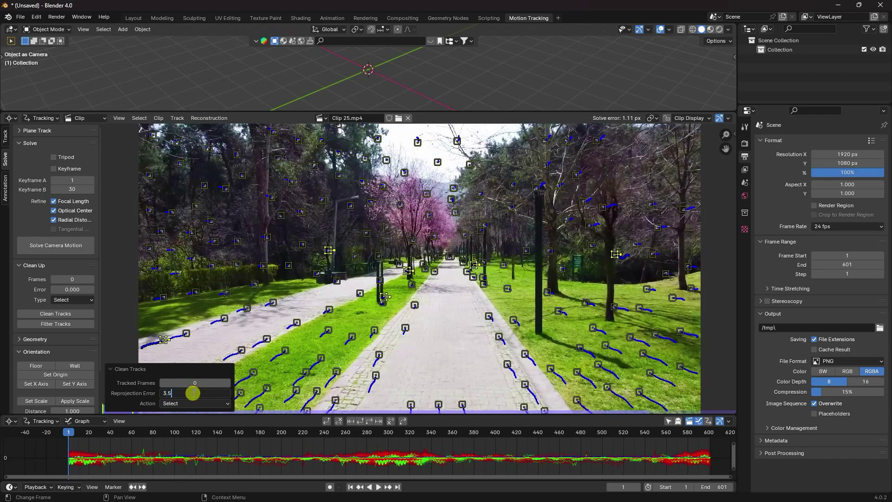
pyautogui.press('Return')
pyautogui.press('x')
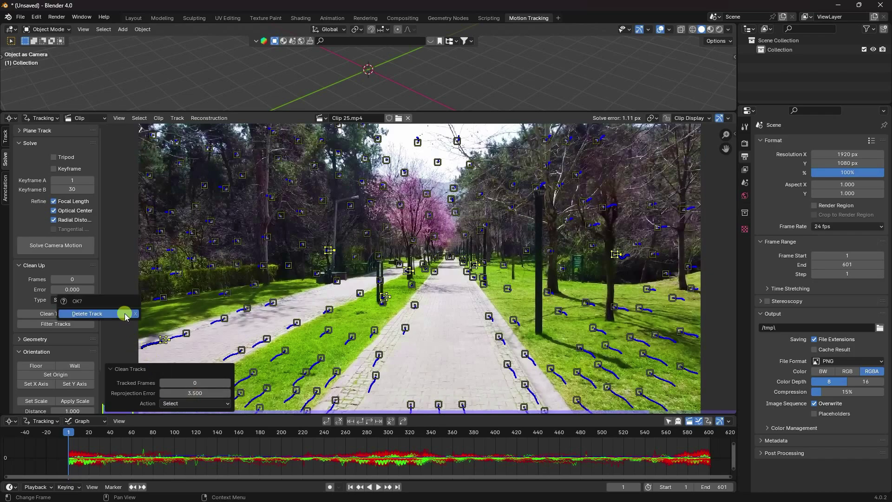
pyautogui.click(125, 314)
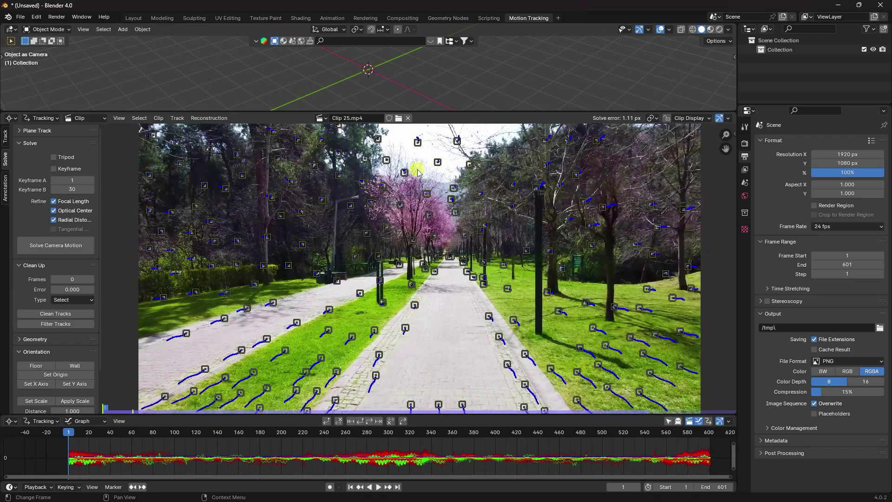
# - Delete three stray marker tracks, including one right of the path
pyautogui.press('x')
pyautogui.press('x')
pyautogui.click(460, 143)
pyautogui.click(377, 139)
pyautogui.press('x')
pyautogui.click(378, 139)
pyautogui.click(307, 140)
pyautogui.press('x')
pyautogui.click(307, 141)
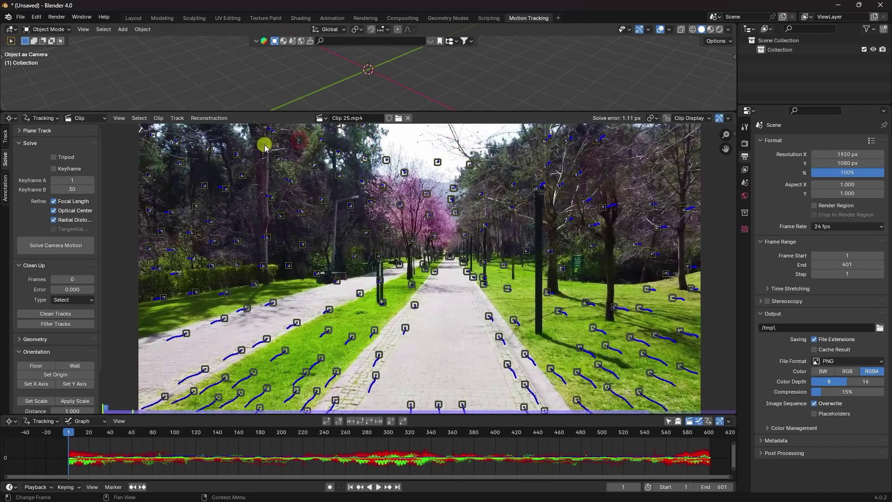
# - Delete tracks with reprojection error above 2.5 and re-solve the camera to 0.70 px
pyautogui.click(43, 245)
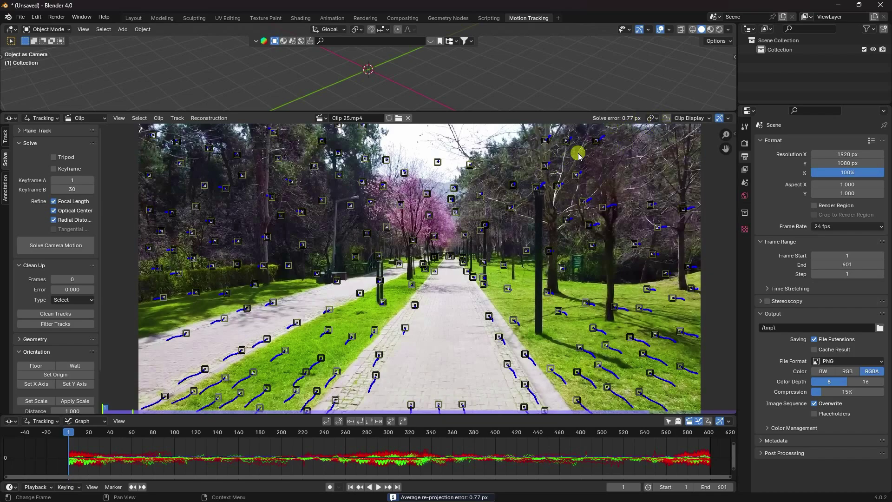
pyautogui.click(80, 314)
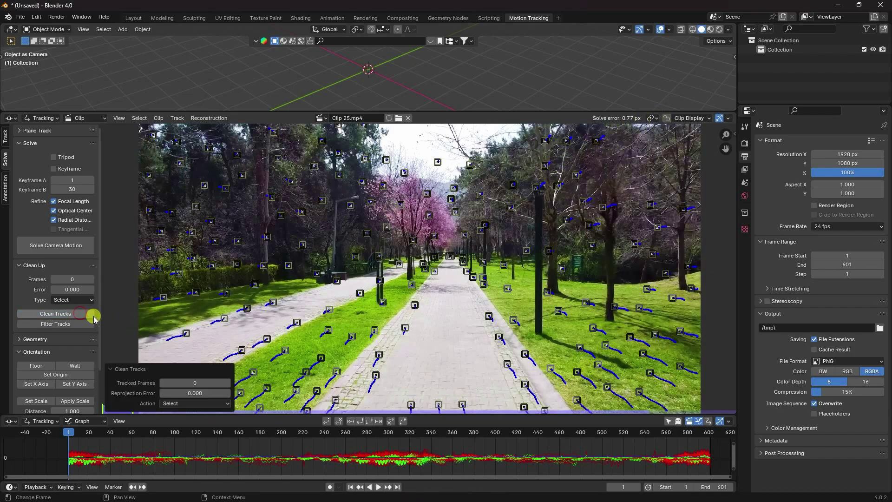
pyautogui.moveTo(191, 393)
pyautogui.mouseDown()
pyautogui.moveTo(319, 399)
pyautogui.moveTo(190, 394)
pyautogui.mouseUp()
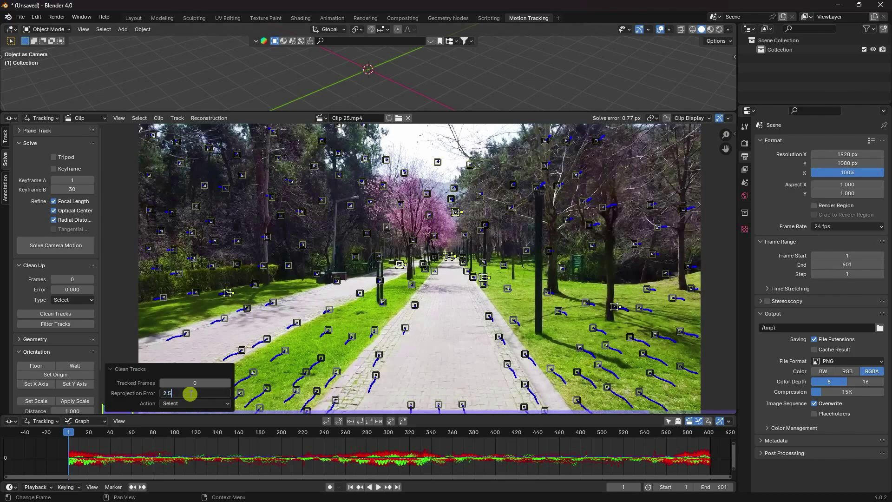
pyautogui.press('Return')
pyautogui.press('x')
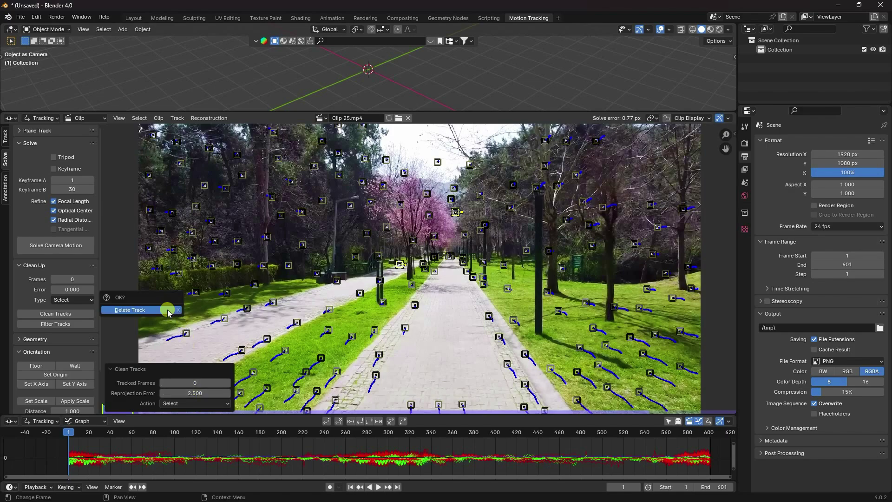
pyautogui.click(167, 311)
pyautogui.click(47, 247)
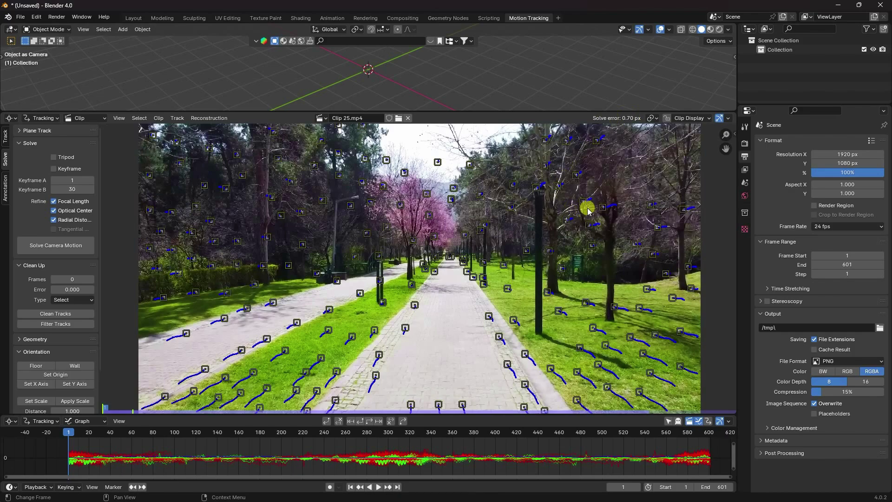
pyautogui.scroll(-2, 76, 331)
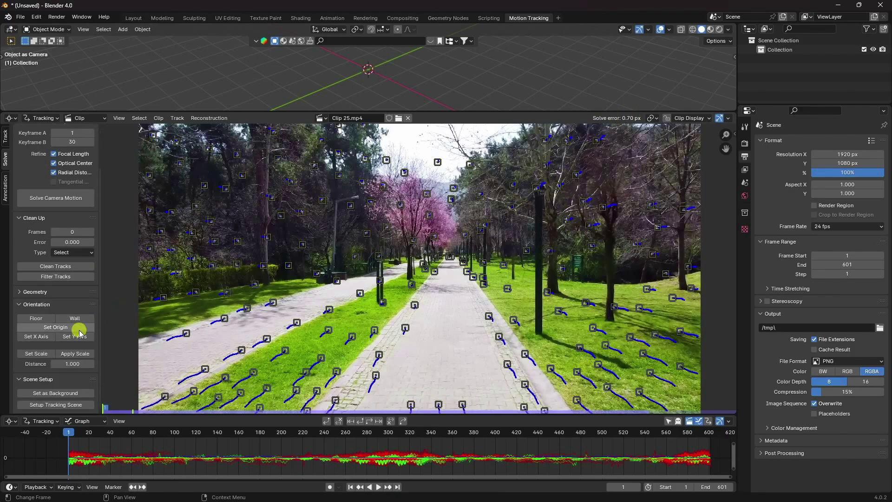
# - Set the clip as the camera background and generate the tracking scene
pyautogui.click(46, 393)
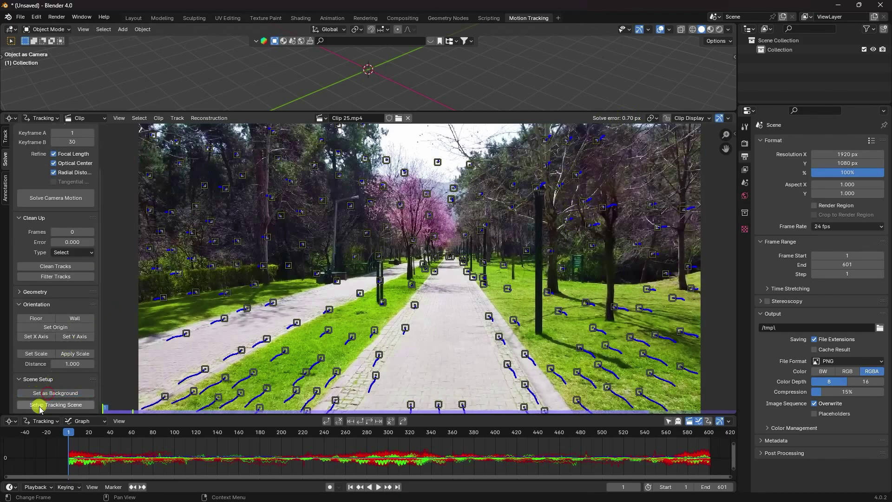
pyautogui.click(34, 406)
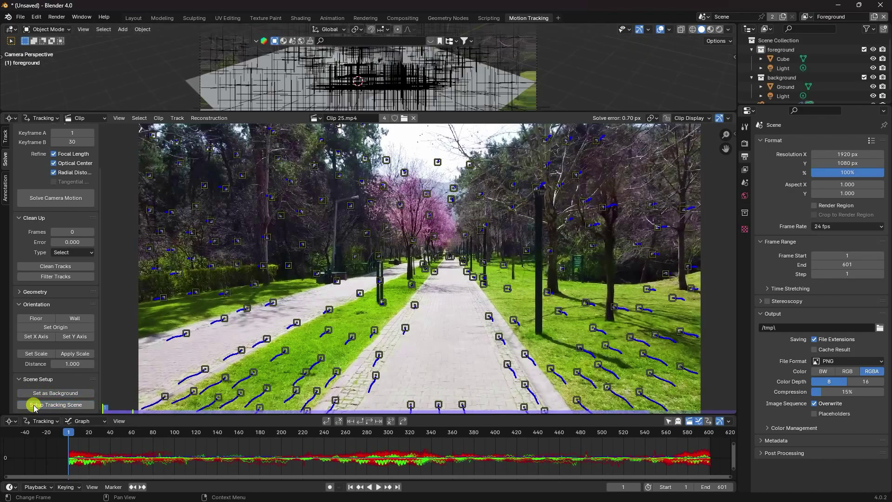
pyautogui.scroll(-2, 247, 85)
# - Resize the 3D view against the clip editor and select a track marker on the path
pyautogui.moveTo(263, 112); pyautogui.dragTo(245, 165)
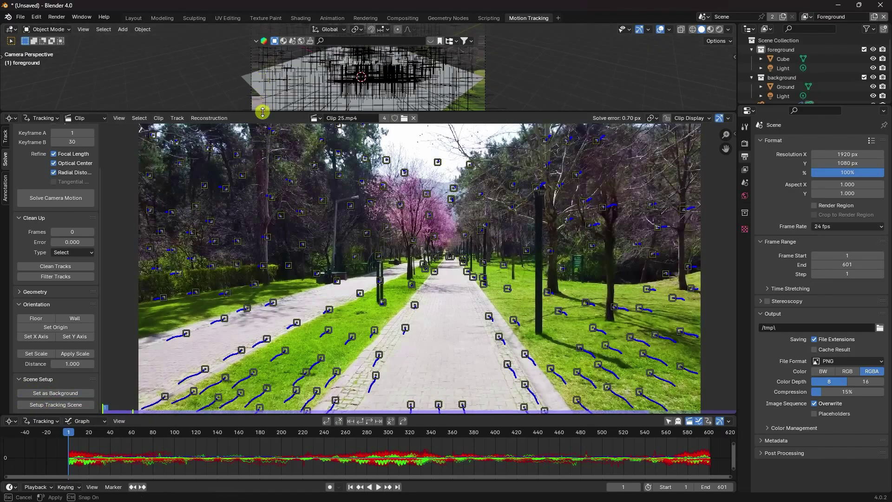
pyautogui.scroll(2, 330, 100)
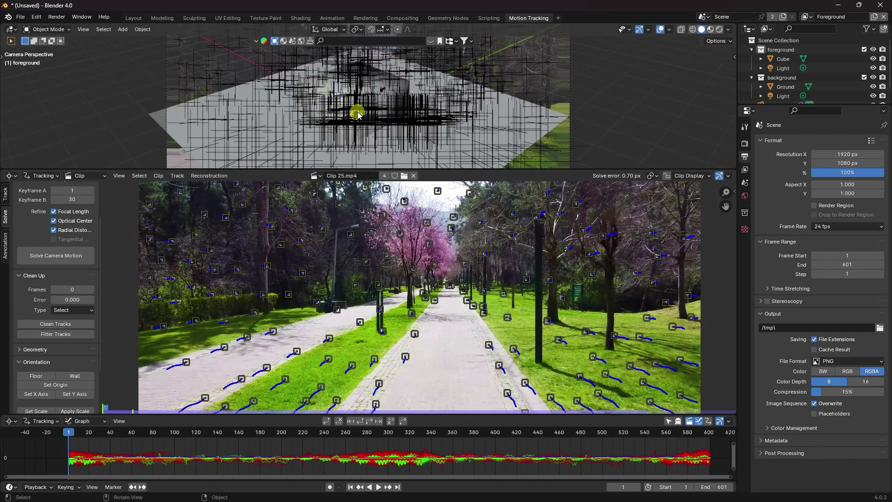
pyautogui.scroll(-1, 366, 125)
pyautogui.moveTo(300, 171); pyautogui.dragTo(299, 127)
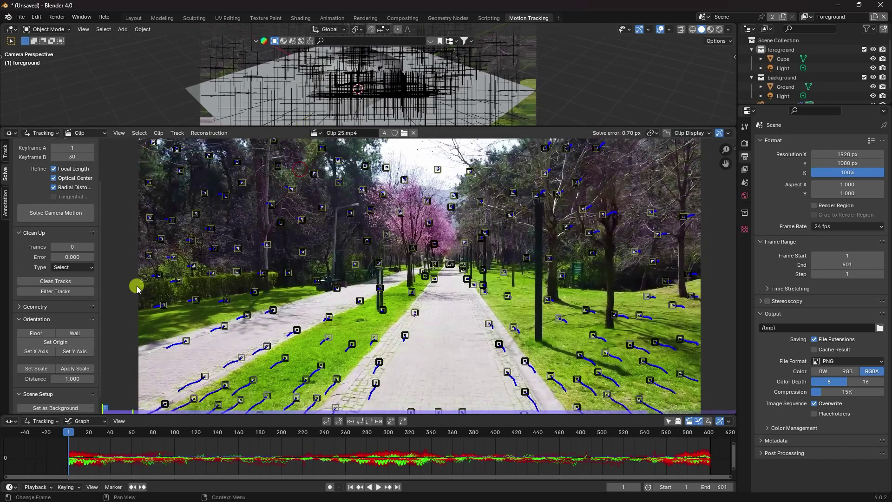
pyautogui.scroll(-2, 431, 335)
pyautogui.scroll(1, 437, 352)
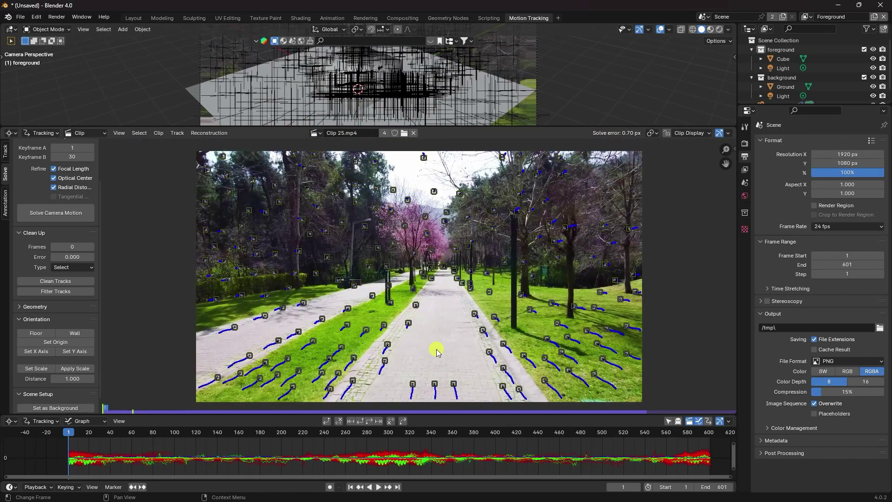
pyautogui.click(387, 346)
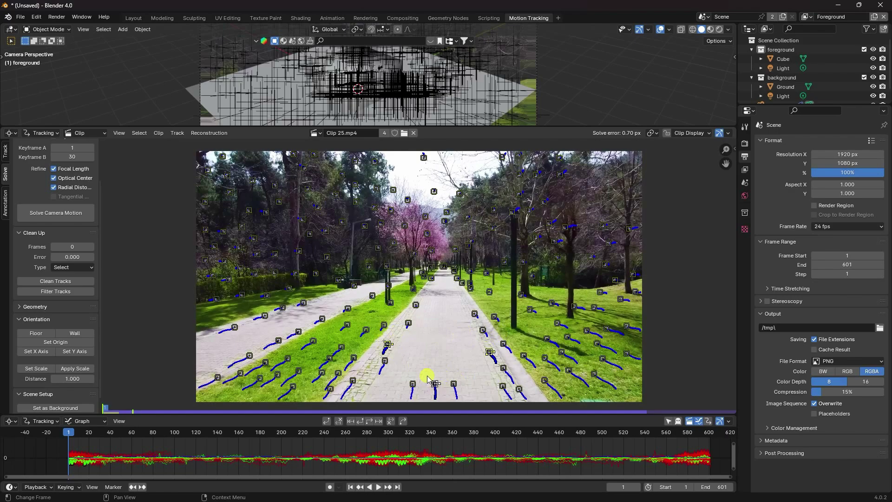
# - Set the floor from the selected path markers, then select two path markers
pyautogui.click(38, 335)
pyautogui.scroll(-2, 321, 90)
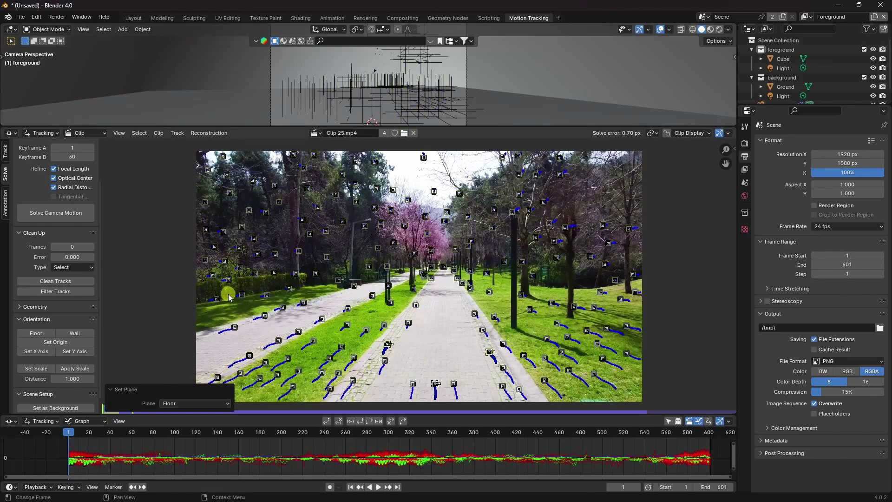
pyautogui.click(414, 343)
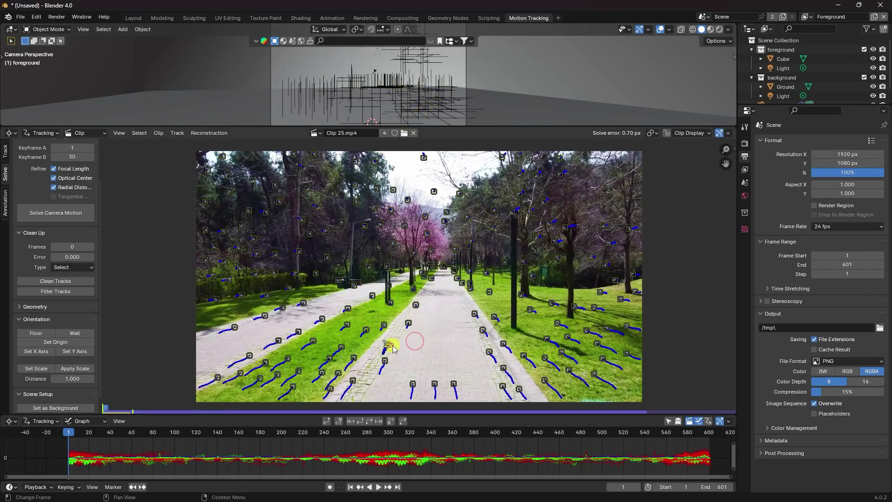
pyautogui.keyDown('shift'); pyautogui.click(493, 354); pyautogui.keyUp('shift')
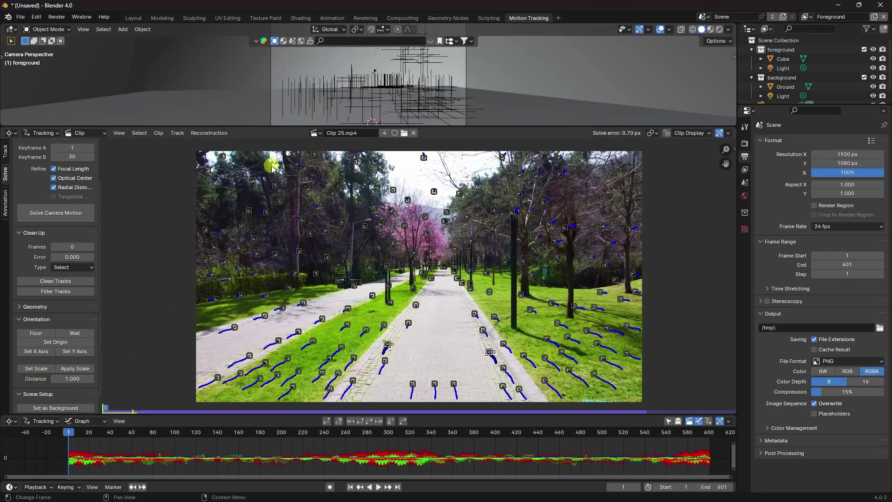
# - Apply Set Scale with a marker distance of 5 and check the result
pyautogui.click(80, 378)
pyautogui.write('5')
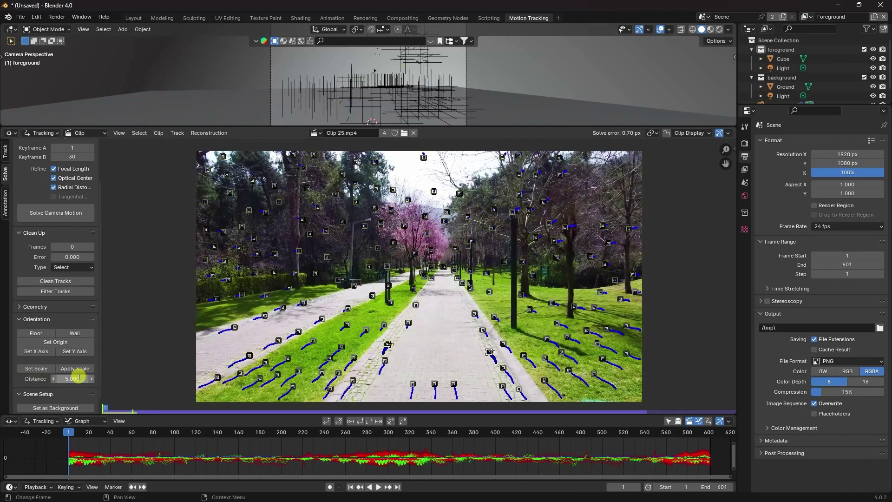
pyautogui.press('Return')
pyautogui.click(36, 368)
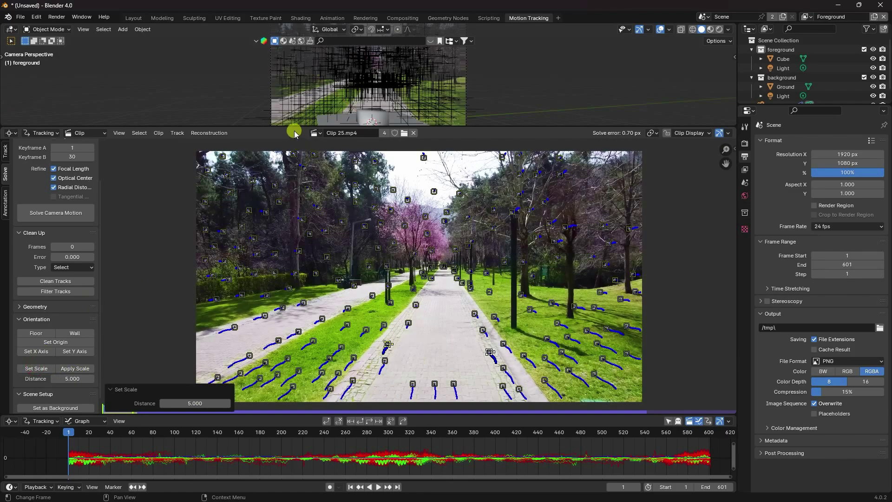
pyautogui.moveTo(296, 127); pyautogui.dragTo(290, 228)
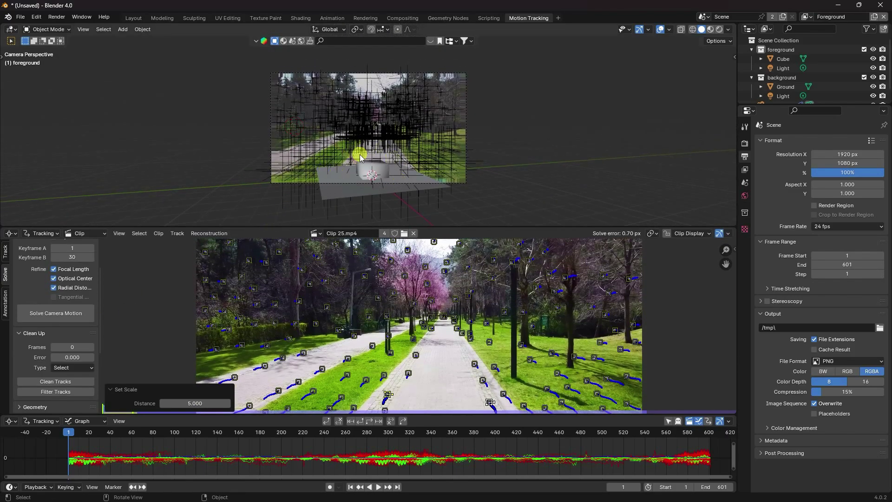
pyautogui.moveTo(253, 227); pyautogui.dragTo(275, 134)
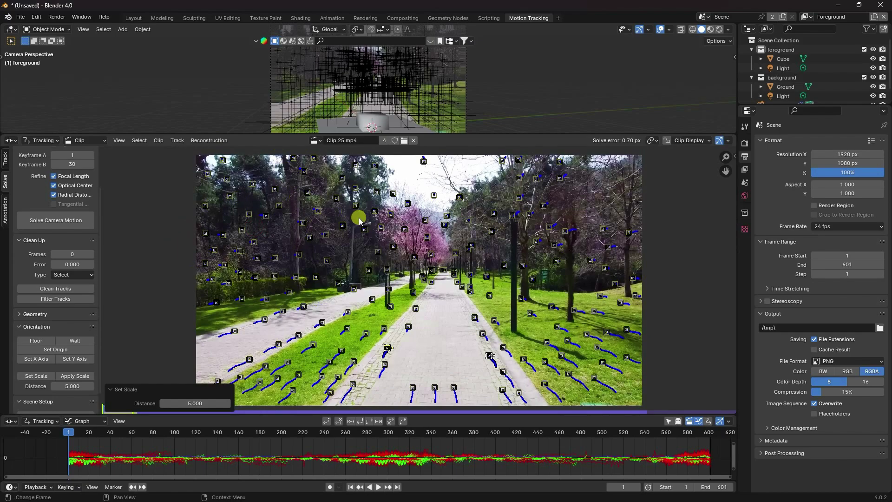
# - In the Layout workspace, view through the camera and play the tracked shot
pyautogui.click(134, 18)
pyautogui.press('KP_0')
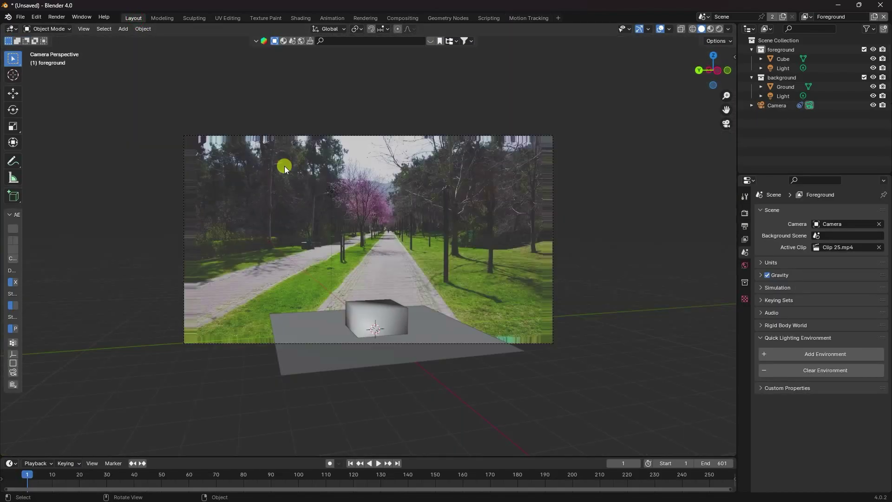
pyautogui.click(379, 463)
pyautogui.scroll(3, 382, 438)
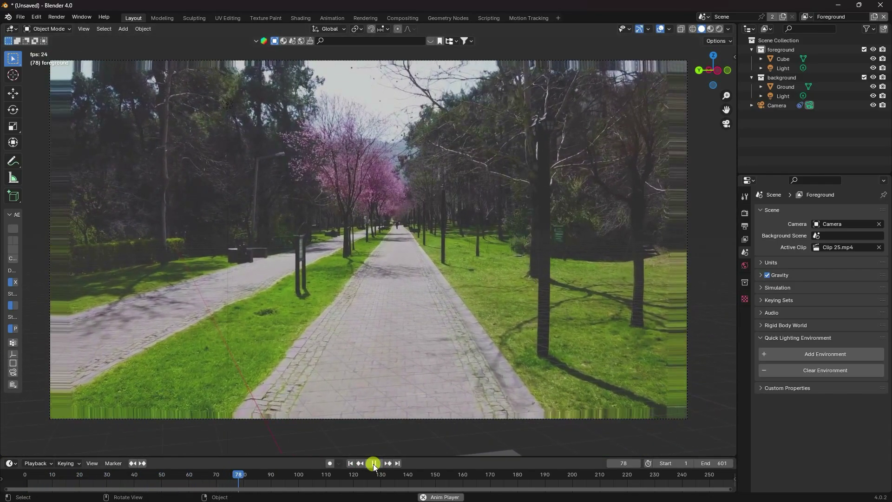
pyautogui.click(374, 463)
# - Return to frame 1 and delete the placeholder Cube
pyautogui.click(350, 464)
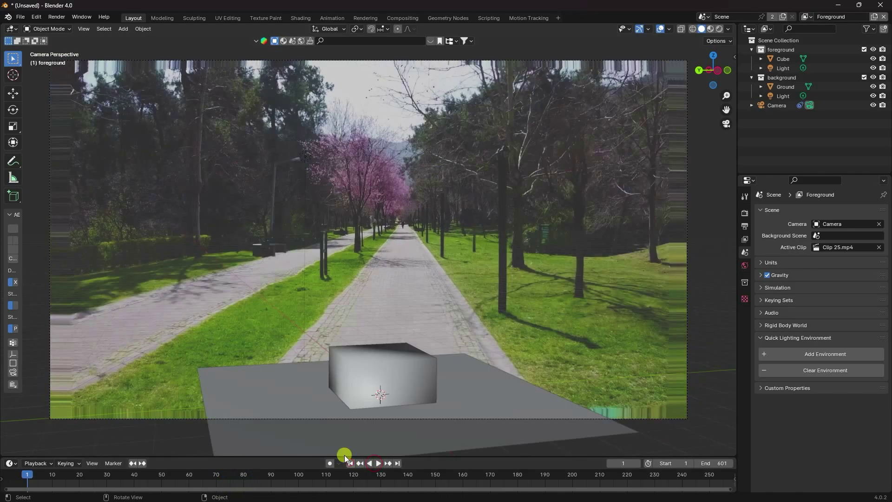
pyautogui.click(382, 369)
pyautogui.press('Delete')
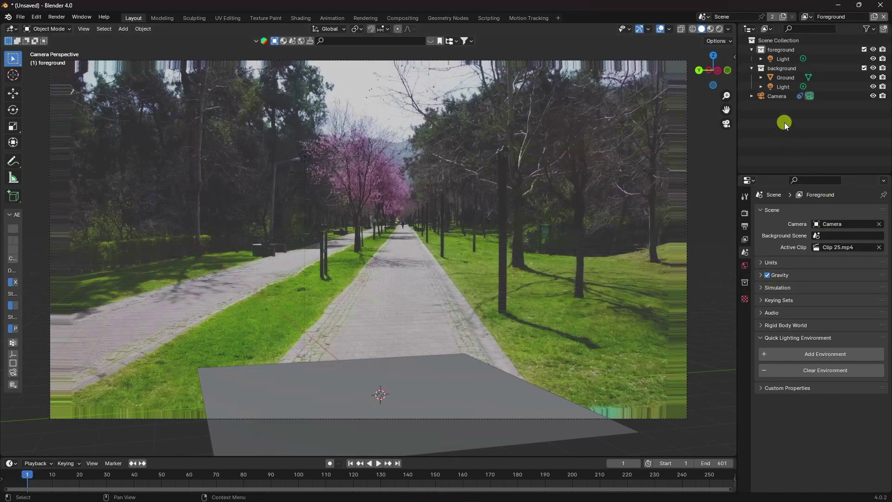
# - Select the Camera and set the pivot point to 3D Cursor
pyautogui.click(780, 96)
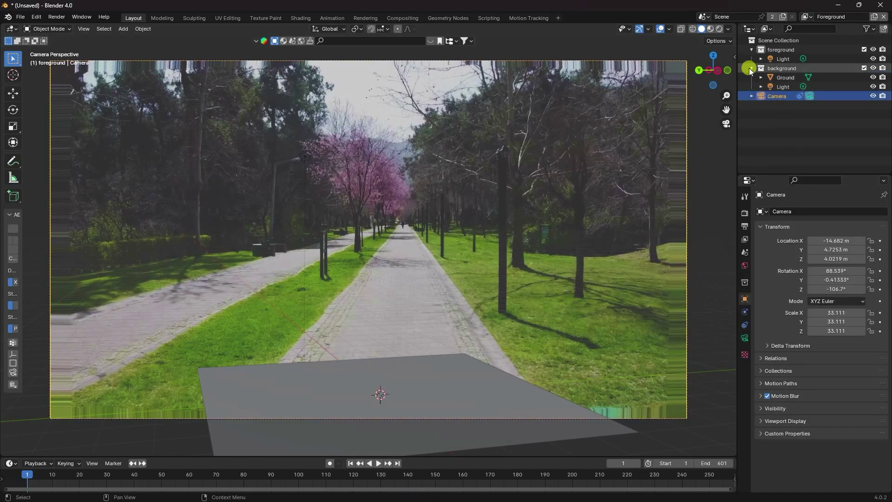
pyautogui.click(358, 29)
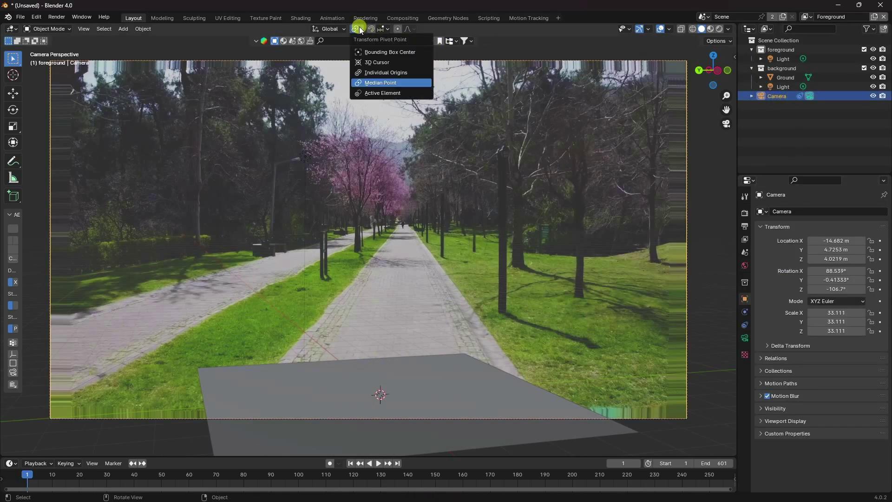
pyautogui.click(365, 62)
# - Move the camera to Y −0.024696 m and rotate it to Z −86.696°
pyautogui.click(735, 57)
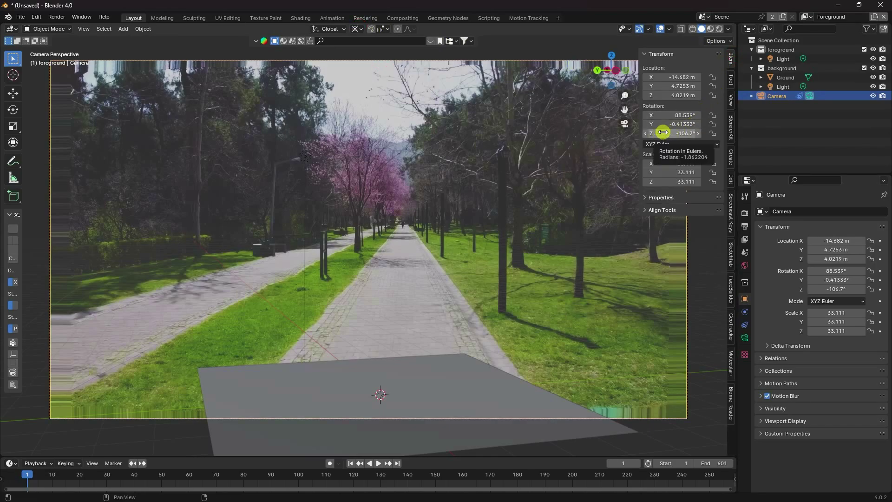
pyautogui.moveTo(677, 134); pyautogui.dragTo(685, 135)
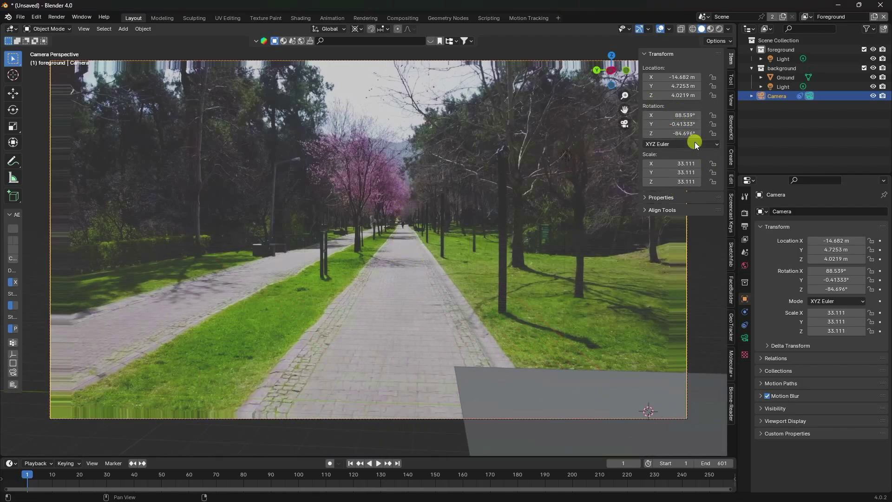
pyautogui.moveTo(685, 86); pyautogui.dragTo(458, 405)
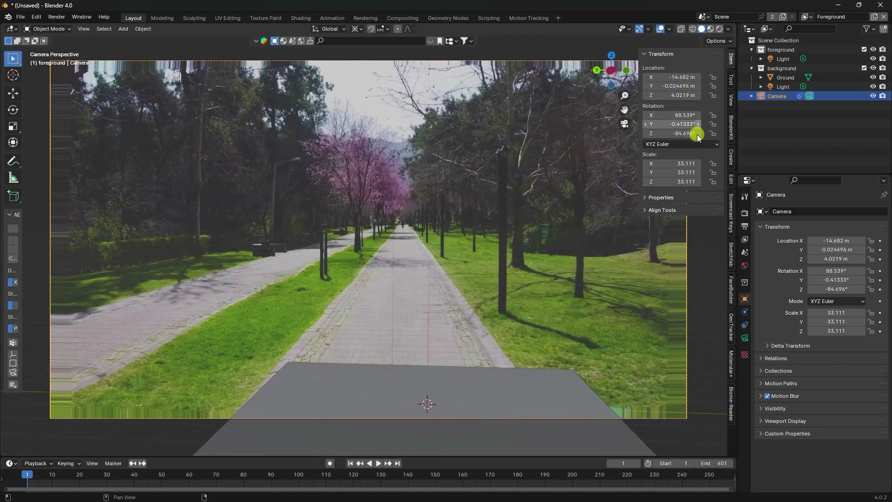
pyautogui.click(646, 135)
pyautogui.click(646, 135)
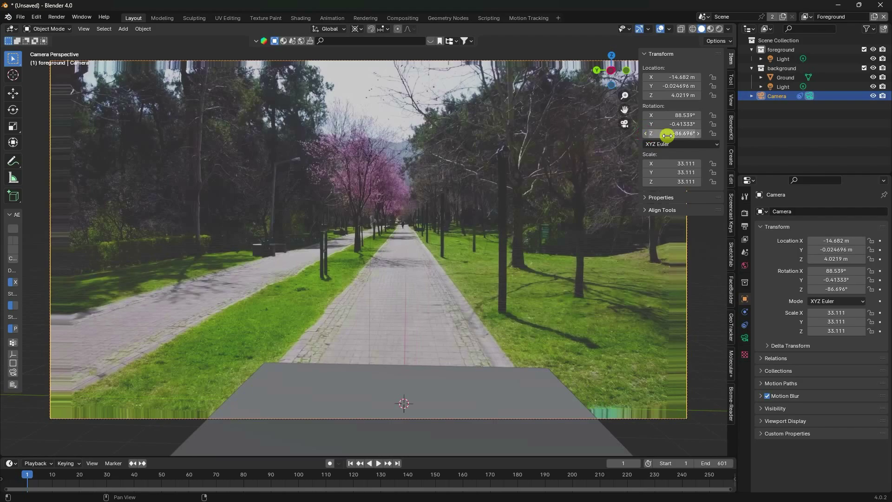
pyautogui.scroll(2, 424, 308)
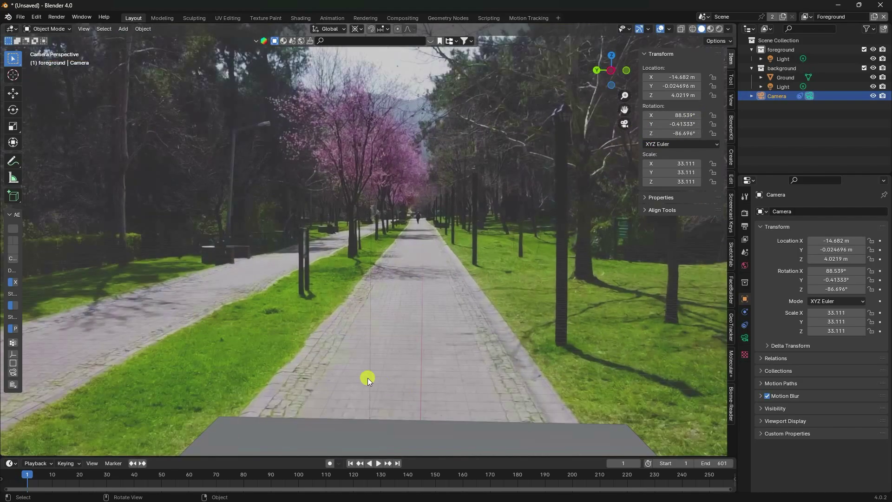
pyautogui.scroll(-2, 409, 353)
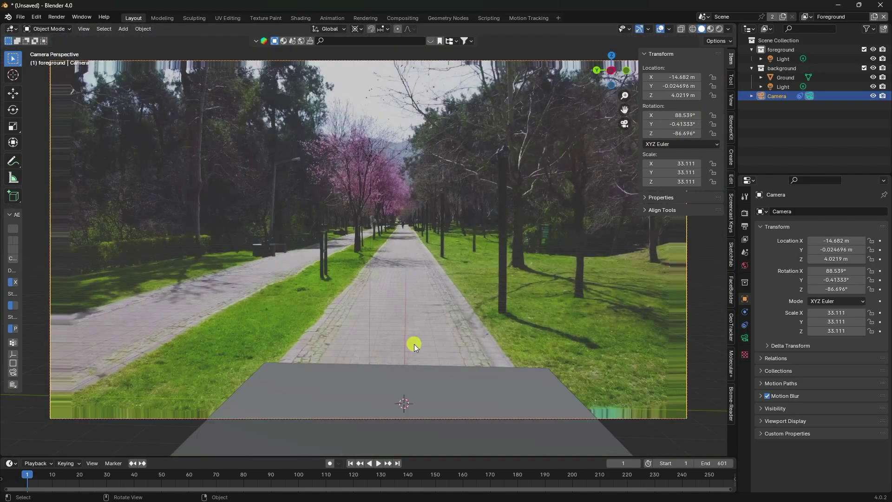
# - Raise the camera background footage opacity to 1.000, then select the Ground plane
pyautogui.click(745, 338)
pyautogui.click(761, 355)
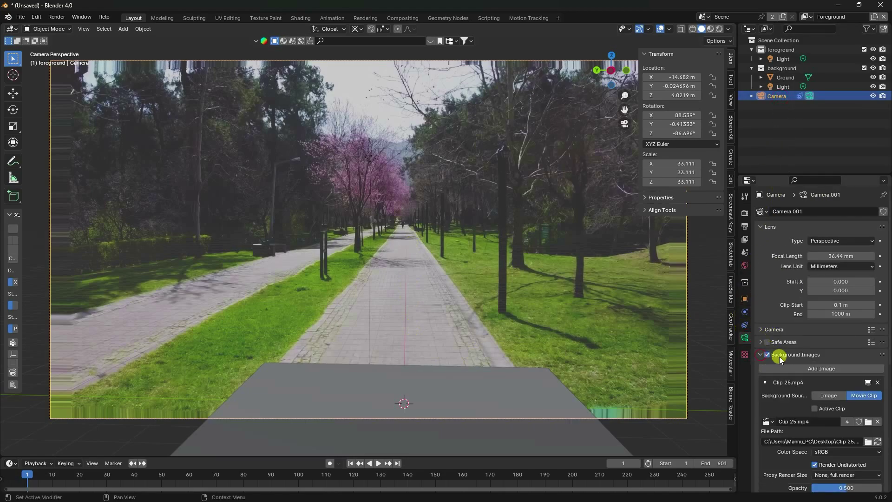
pyautogui.scroll(-4, 812, 360)
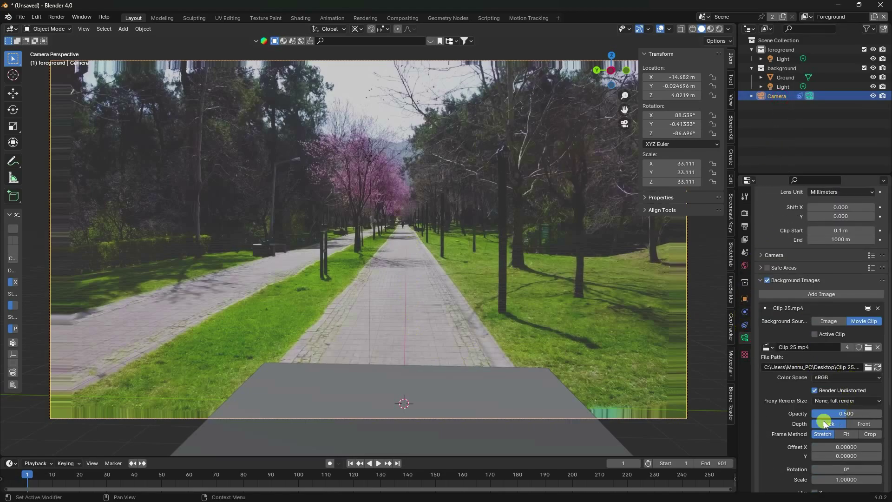
pyautogui.moveTo(833, 413); pyautogui.dragTo(883, 413)
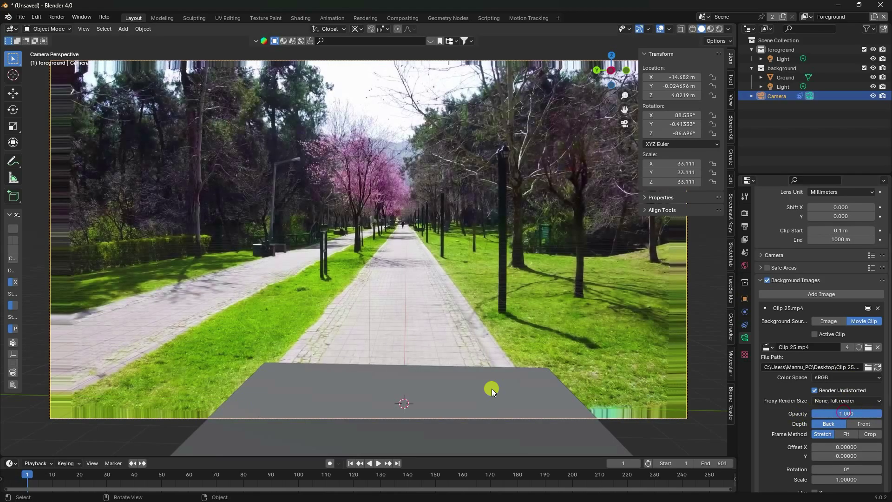
pyautogui.click(361, 389)
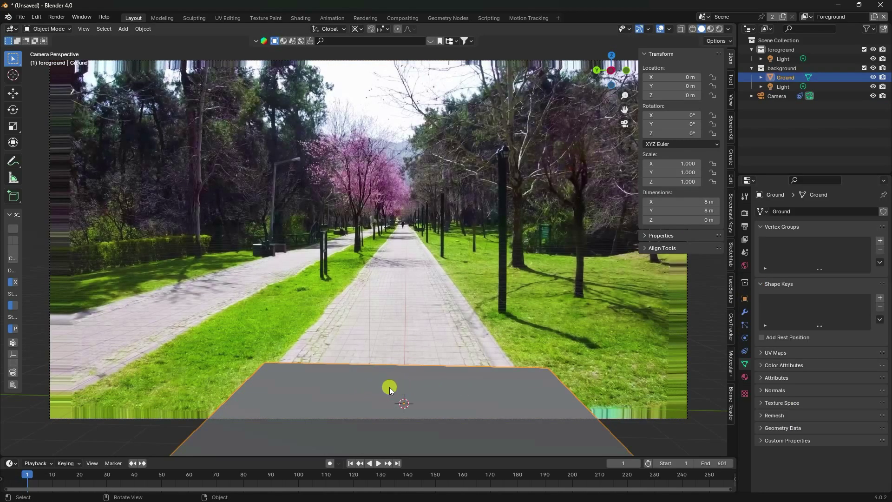
# - Scale the Ground plane to 20 × 1.5 and move it to X 77.79 m
pyautogui.click(746, 298)
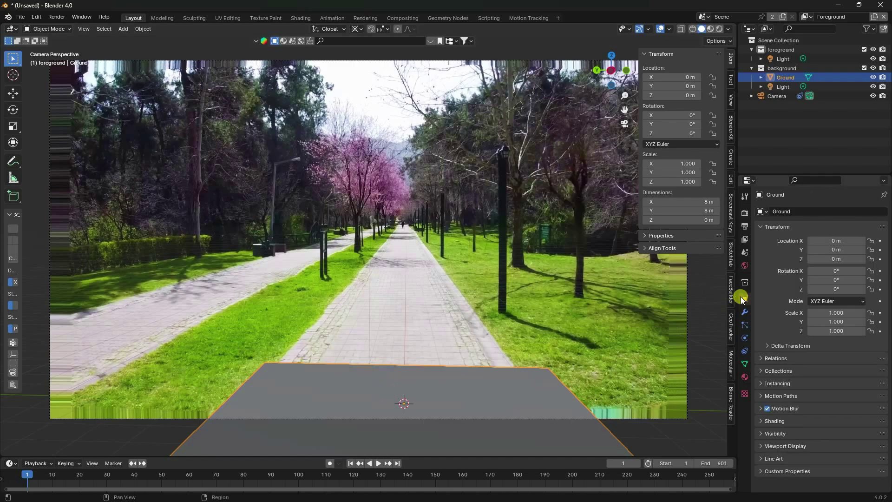
pyautogui.moveTo(820, 314); pyautogui.dragTo(142, 327)
pyautogui.press('Return')
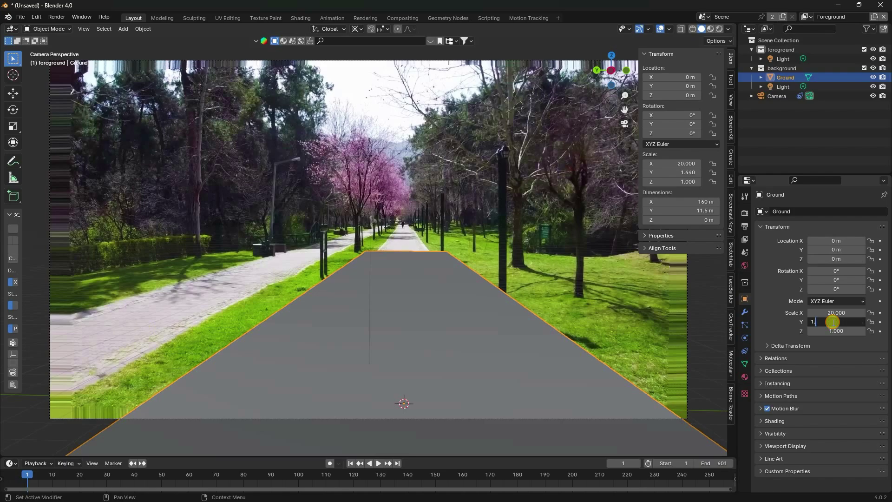
pyautogui.press('Return')
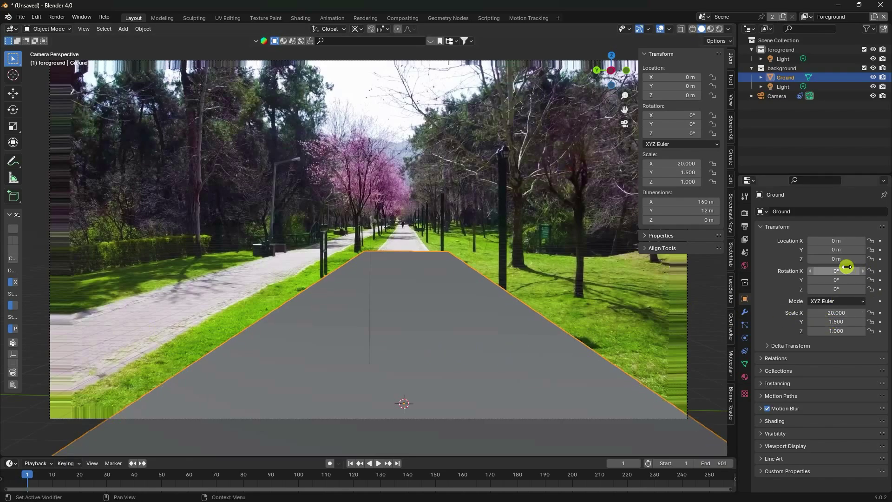
pyautogui.moveTo(832, 241); pyautogui.dragTo(168, 119)
# - Play the animation to check the ground coverage, then return to frame 1
pyautogui.scroll(1, 300, 315)
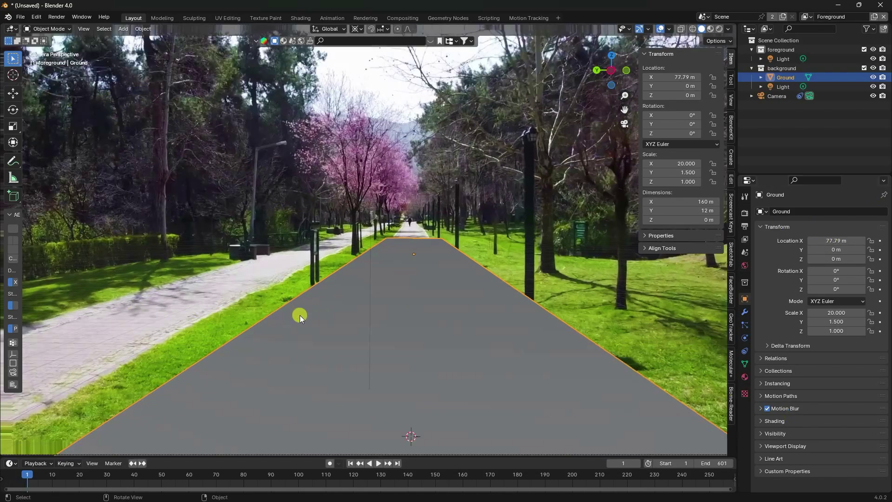
pyautogui.click(379, 464)
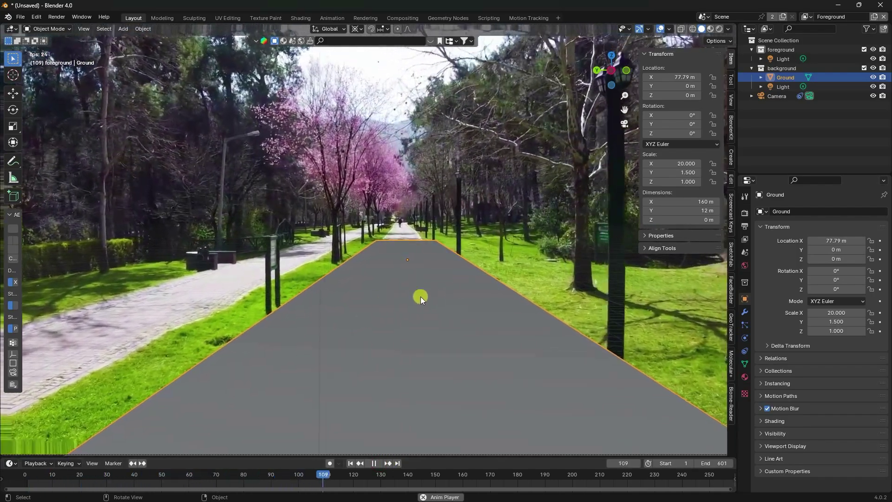
pyautogui.scroll(-5, 309, 474)
pyautogui.moveTo(309, 475); pyautogui.dragTo(139, 474, button='middle')
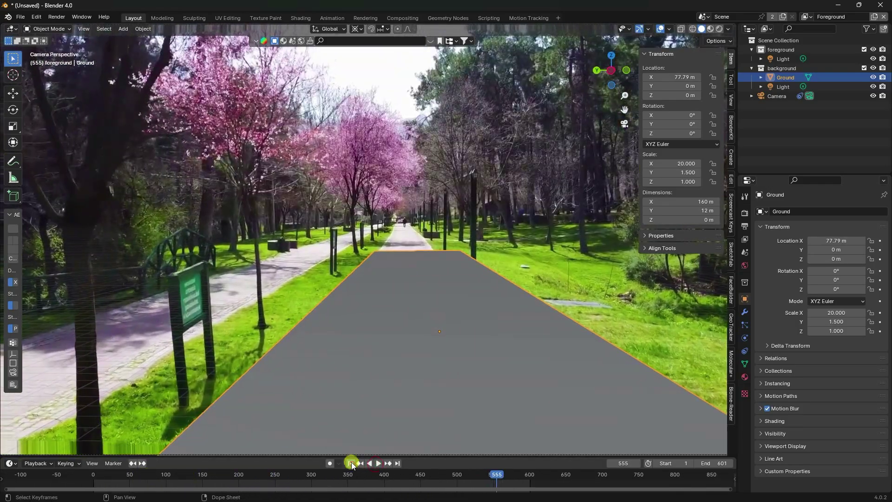
pyautogui.click(351, 463)
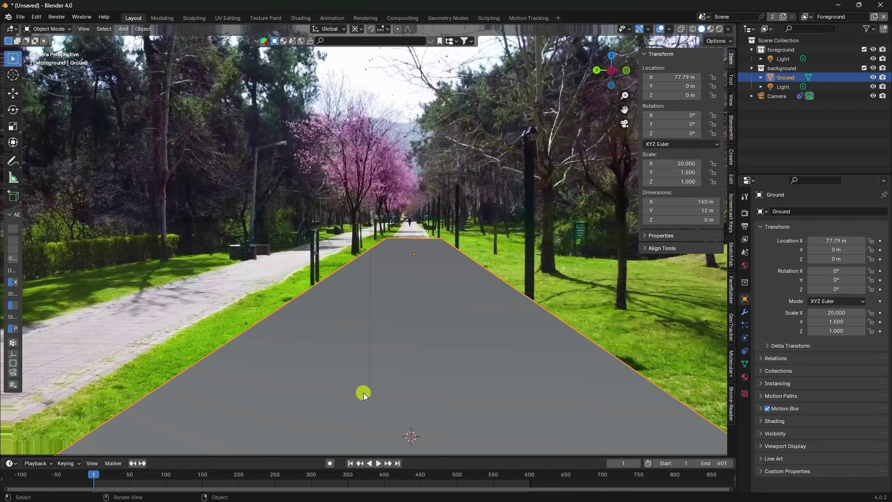
pyautogui.click(21, 17)
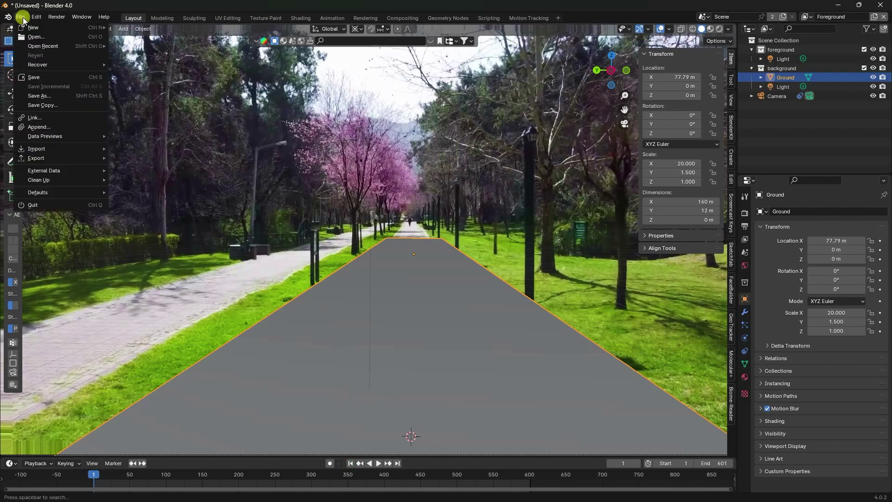
# - Append Collection from Desktop/Chips Motion Tracking/untitled.blend and orbit to view the new cylinders
pyautogui.click(33, 128)
pyautogui.click(227, 176)
pyautogui.doubleClick(492, 177)
pyautogui.doubleClick(567, 163)
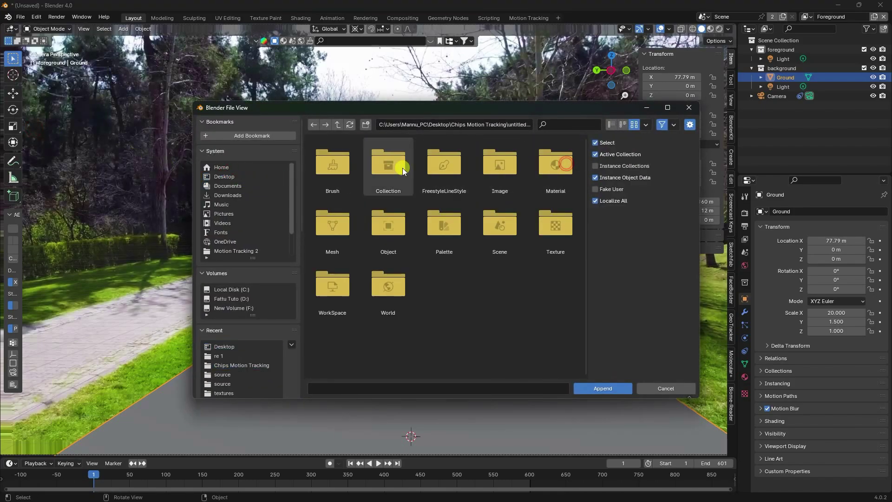
pyautogui.doubleClick(382, 164)
pyautogui.click(332, 163)
pyautogui.click(602, 388)
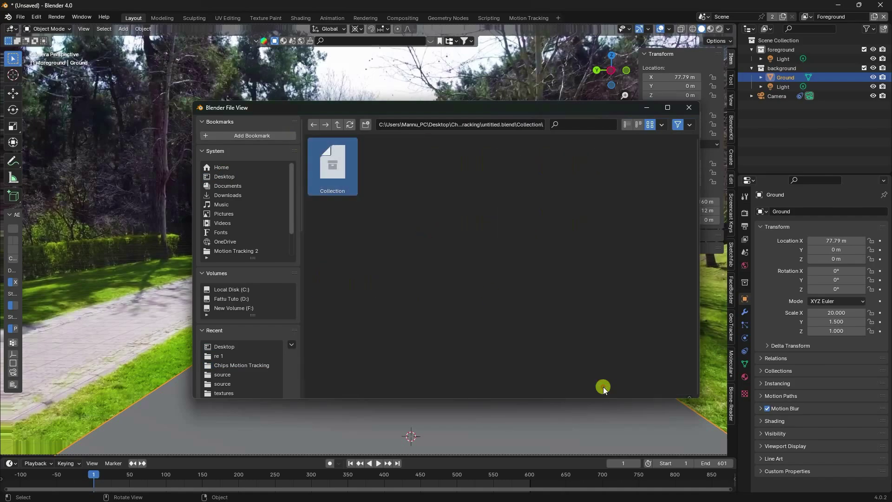
pyautogui.scroll(-3, 411, 269)
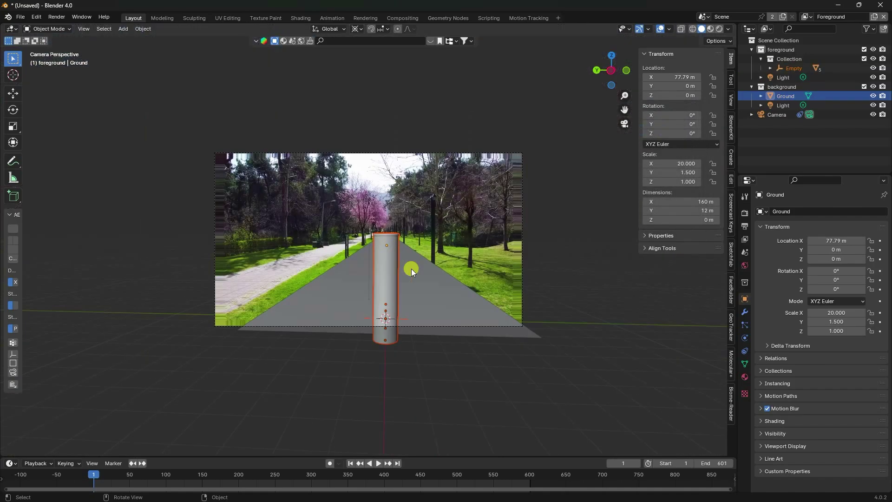
pyautogui.moveTo(411, 269); pyautogui.dragTo(401, 290, button='middle')
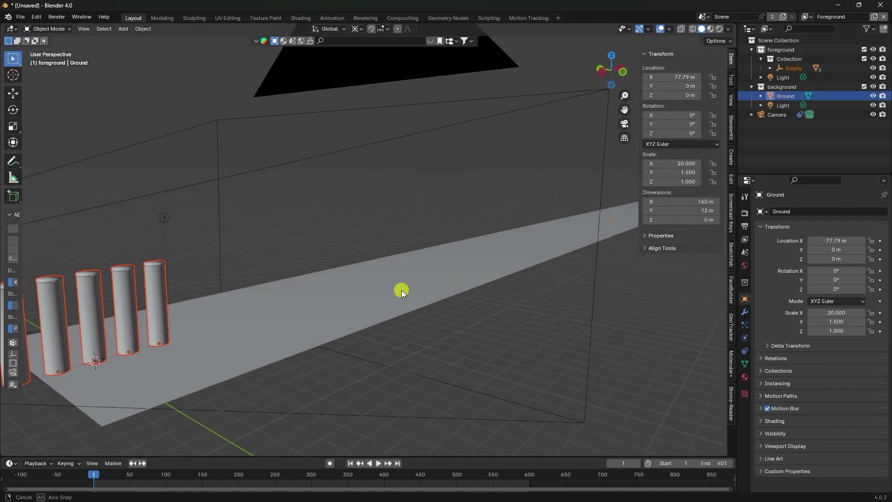
# - Switch the viewport to Material Preview and frame the textured cans
pyautogui.keyDown('shift'); pyautogui.moveTo(325, 305); pyautogui.dragTo(426, 288, button='middle'); pyautogui.keyUp('shift')
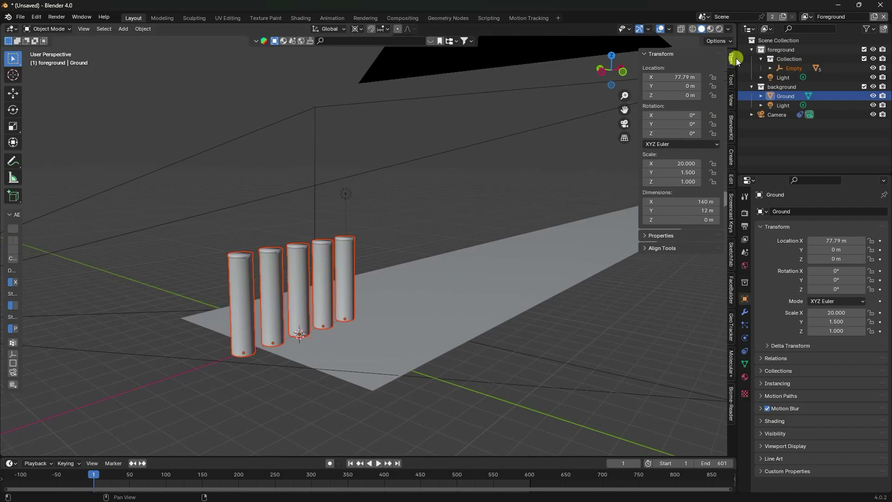
pyautogui.click(711, 29)
pyautogui.scroll(4, 338, 276)
pyautogui.moveTo(338, 276)
pyautogui.keyDown('shift'); pyautogui.mouseDown(button='middle')
pyautogui.moveTo(386, 273)
pyautogui.moveTo(379, 290)
pyautogui.moveTo(391, 289)
pyautogui.mouseUp(button='middle'); pyautogui.keyUp('shift')
pyautogui.scroll(5, 401, 291)
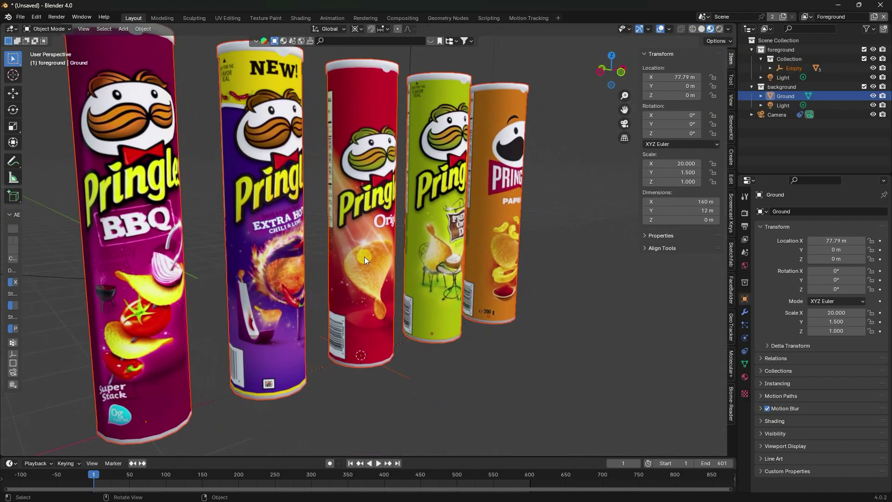
pyautogui.scroll(-5, 366, 260)
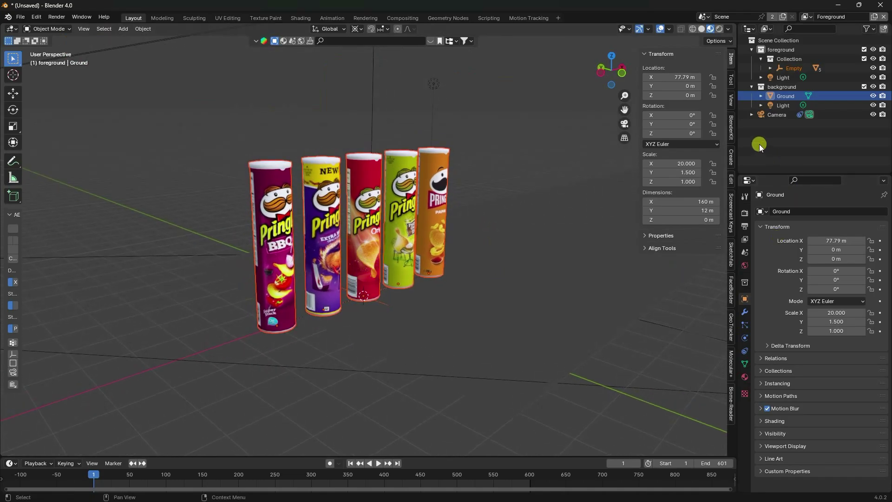
# - Set the parent Empty's X rotation to −90° and view the cans from the front
pyautogui.click(788, 69)
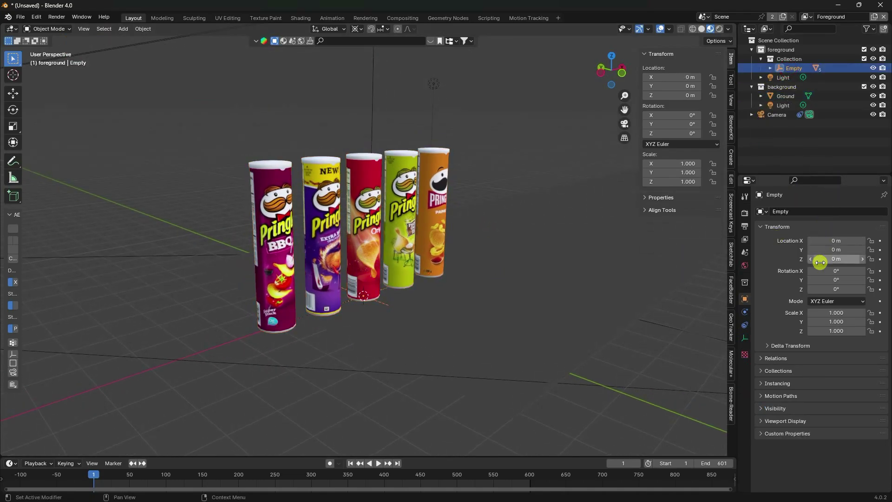
pyautogui.moveTo(828, 270)
pyautogui.mouseDown()
pyautogui.moveTo(120, 267)
pyautogui.moveTo(787, 259)
pyautogui.moveTo(832, 273)
pyautogui.mouseUp()
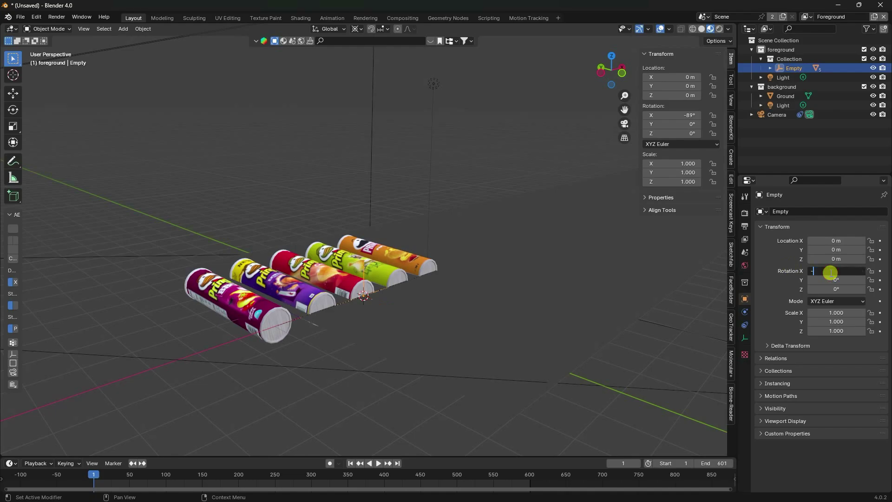
pyautogui.press('Return')
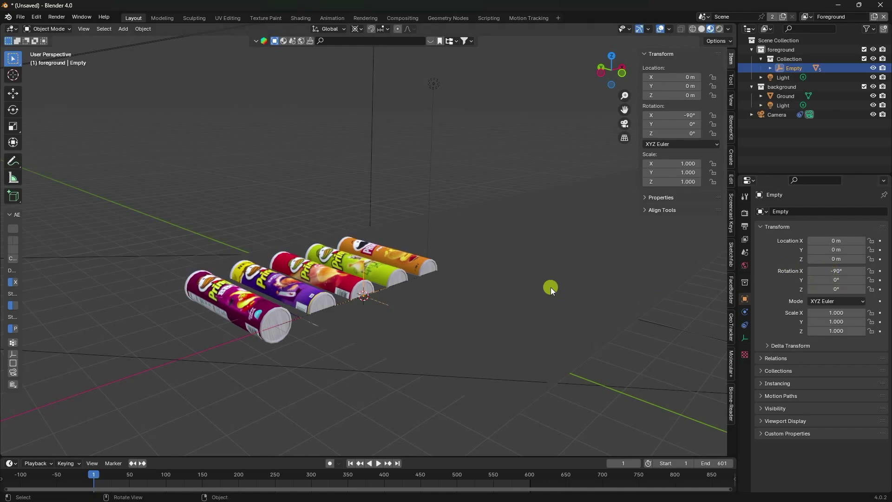
pyautogui.press('KP_1')
pyautogui.scroll(3, 432, 300)
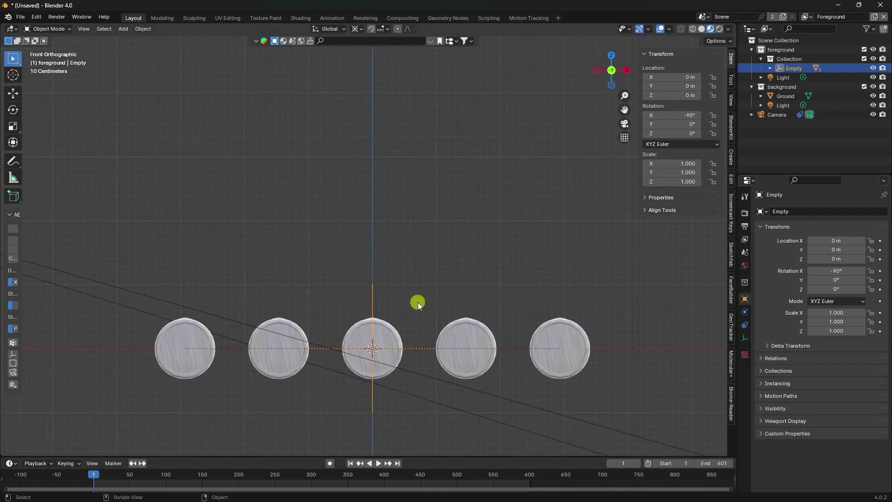
# - Raise the cans, slide them along Y onto the path, and scale them up
pyautogui.click(12, 94)
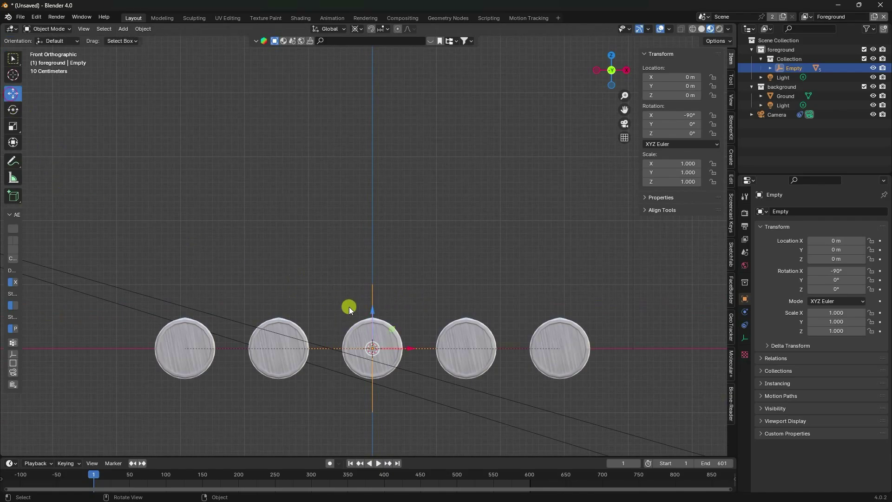
pyautogui.moveTo(371, 317); pyautogui.dragTo(384, 253)
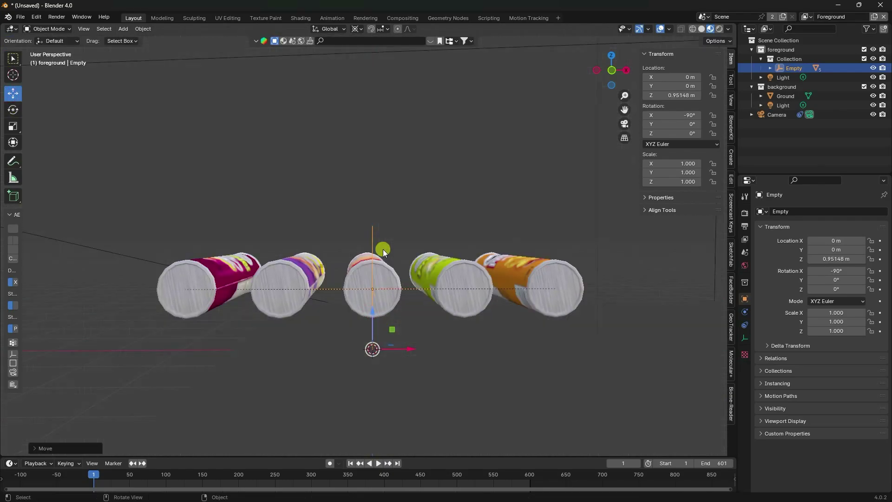
pyautogui.press('KP_0')
pyautogui.moveTo(360, 333); pyautogui.dragTo(409, 331)
pyautogui.scroll(2, 435, 328)
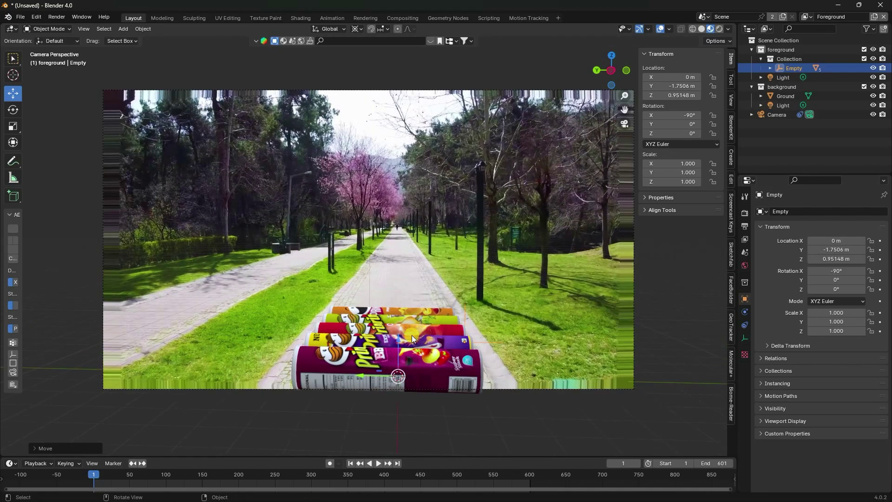
pyautogui.press('s')
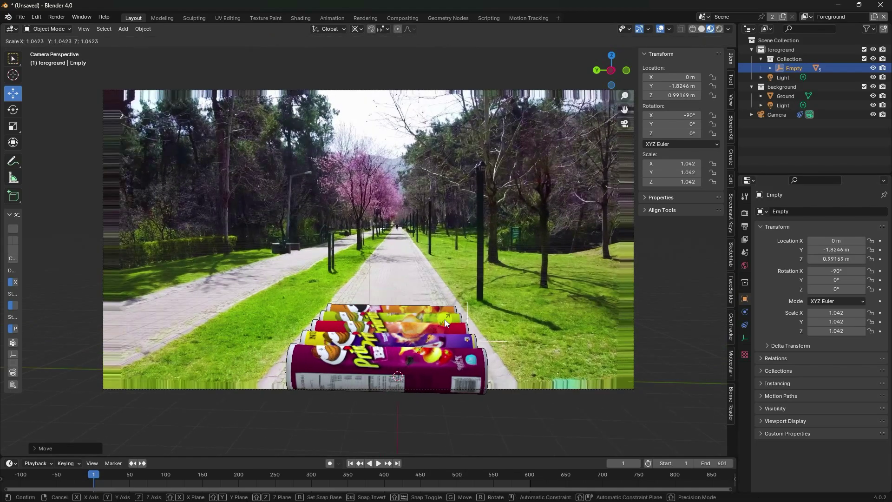
pyautogui.click(480, 321)
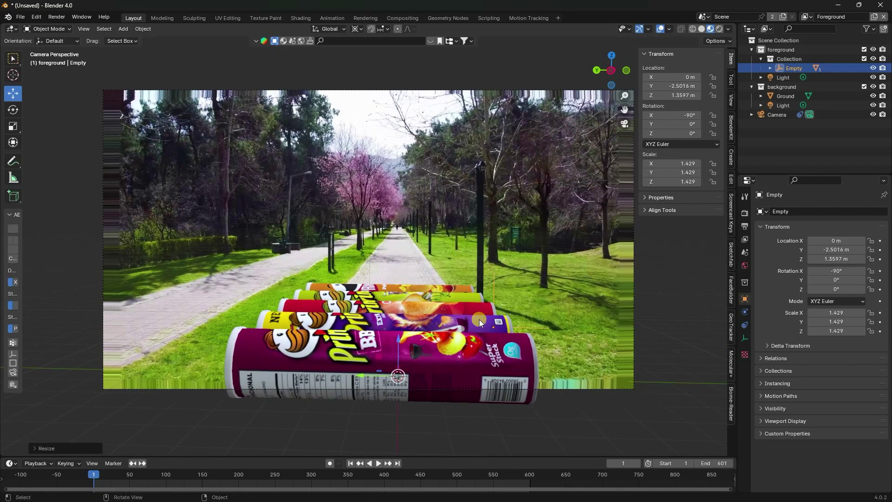
# - Snap the 3D cursor to the Empty and raise the Empty along Z
pyautogui.press('KP_1')
pyautogui.scroll(-2, 402, 328)
pyautogui.scroll(3, 512, 319)
pyautogui.keyDown('shift'); pyautogui.moveTo(532, 323); pyautogui.dragTo(402, 305, button='middle'); pyautogui.keyUp('shift')
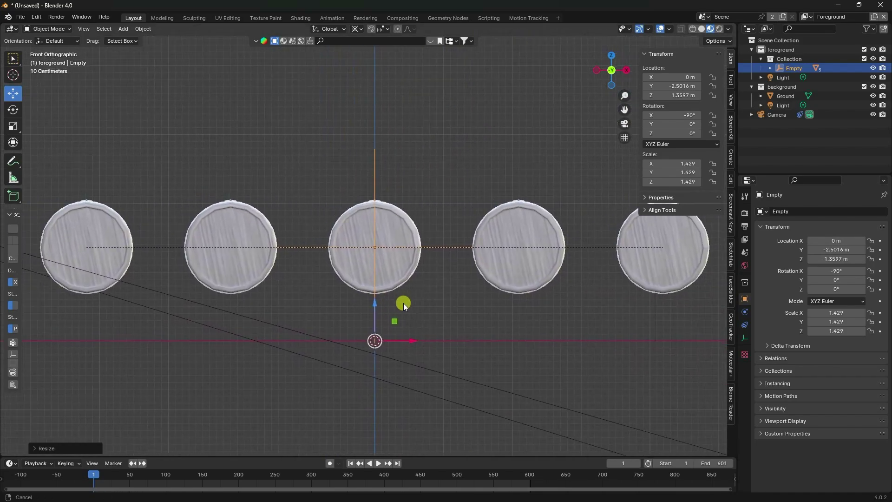
pyautogui.scroll(2, 365, 312)
pyautogui.click(790, 68)
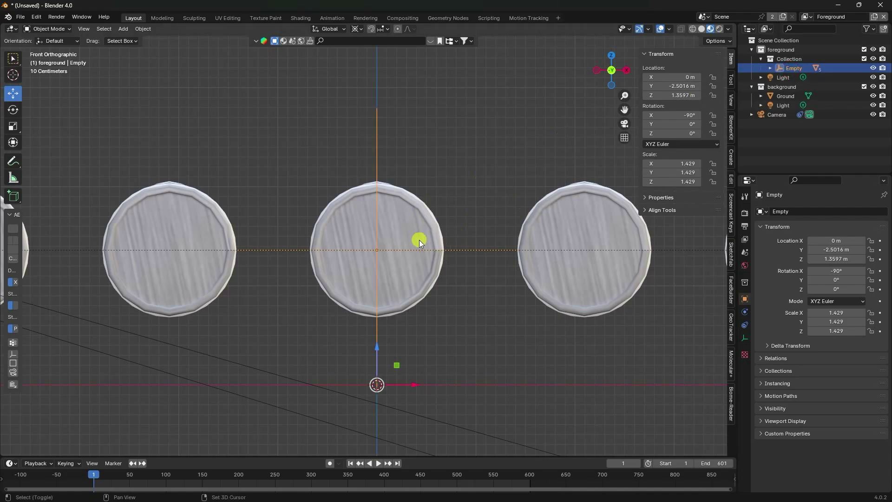
pyautogui.hotkey('shift', 's')
pyautogui.click(416, 295)
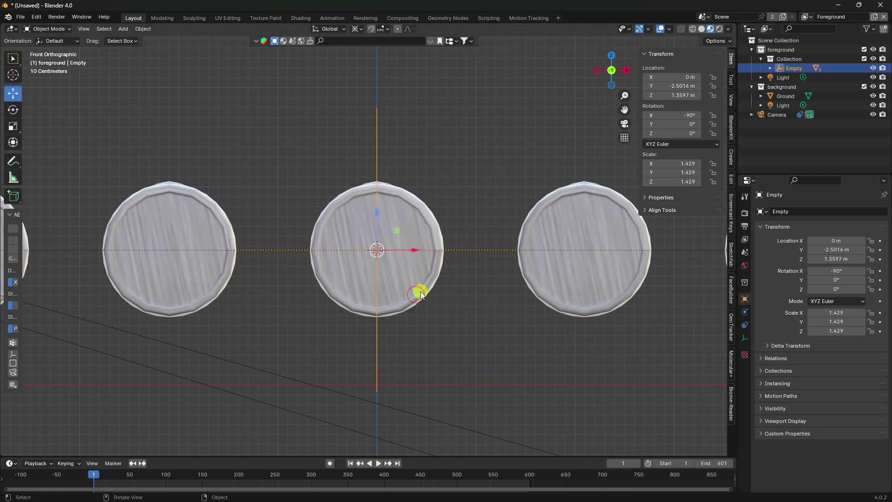
pyautogui.press('g')
pyautogui.press('z')
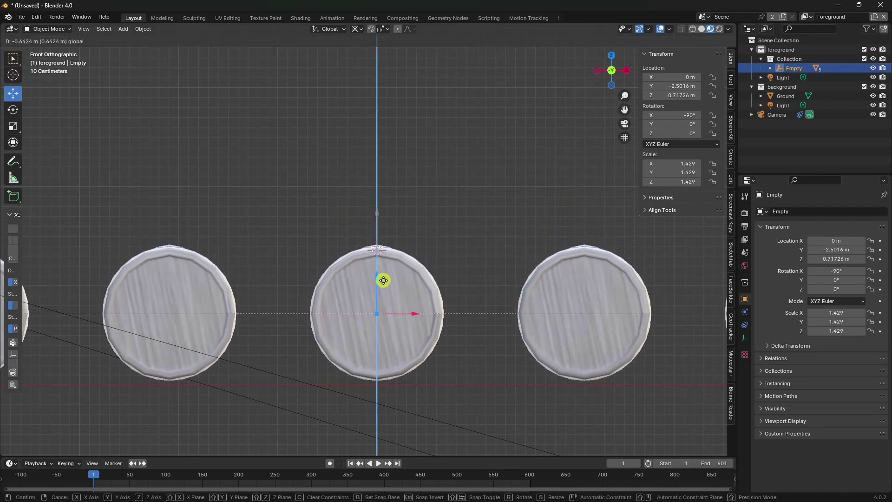
pyautogui.click(382, 283)
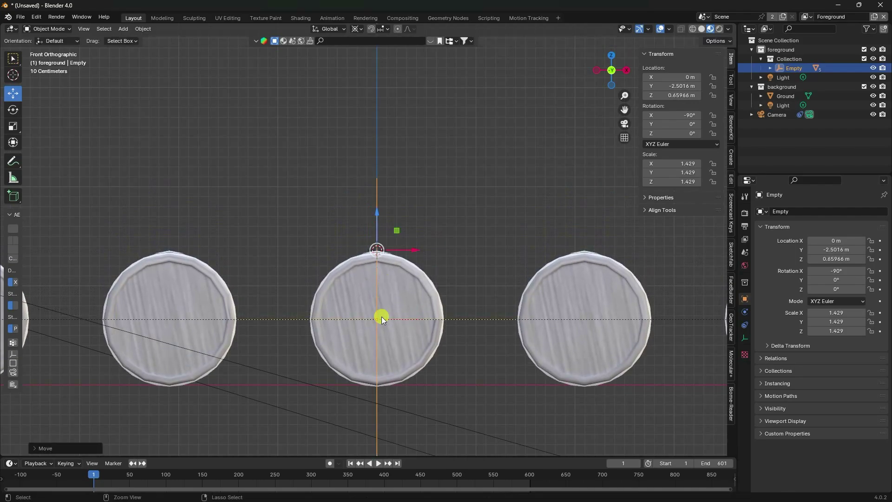
# - Nudge the cans slightly higher along Z and orbit to inspect all five
pyautogui.scroll(5, 395, 339)
pyautogui.keyDown('shift'); pyautogui.moveTo(407, 380); pyautogui.dragTo(408, 193, button='middle'); pyautogui.keyUp('shift')
pyautogui.scroll(-2, 403, 219)
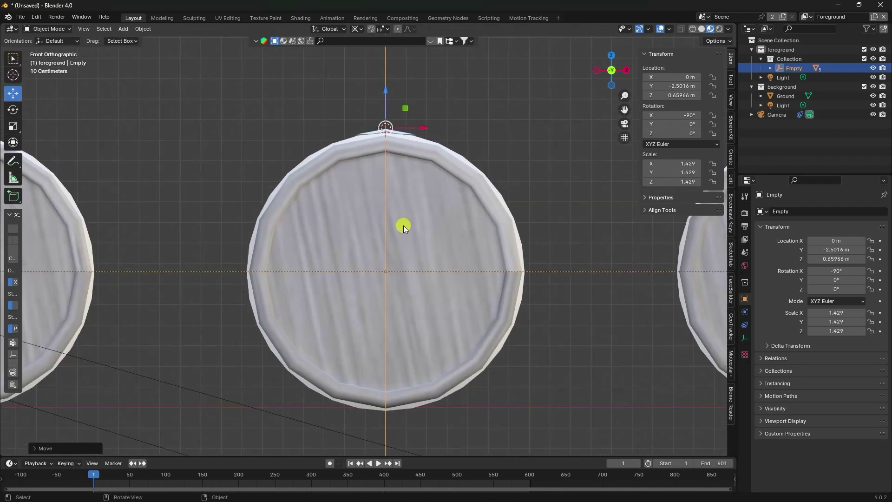
pyautogui.moveTo(386, 96); pyautogui.dragTo(387, 91)
pyautogui.scroll(-3, 382, 163)
pyautogui.moveTo(392, 225); pyautogui.dragTo(445, 273, button='middle')
pyautogui.scroll(-3, 406, 257)
pyautogui.scroll(3, 397, 255)
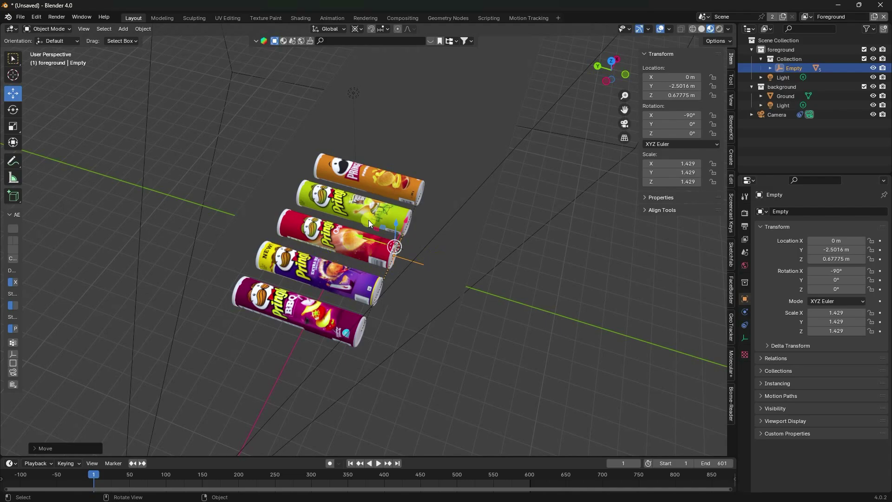
pyautogui.moveTo(369, 219); pyautogui.dragTo(336, 257, button='middle')
# - Keyframe the Empty's location at frame 1 in camera view and enlarge the timeline
pyautogui.press('KP_0')
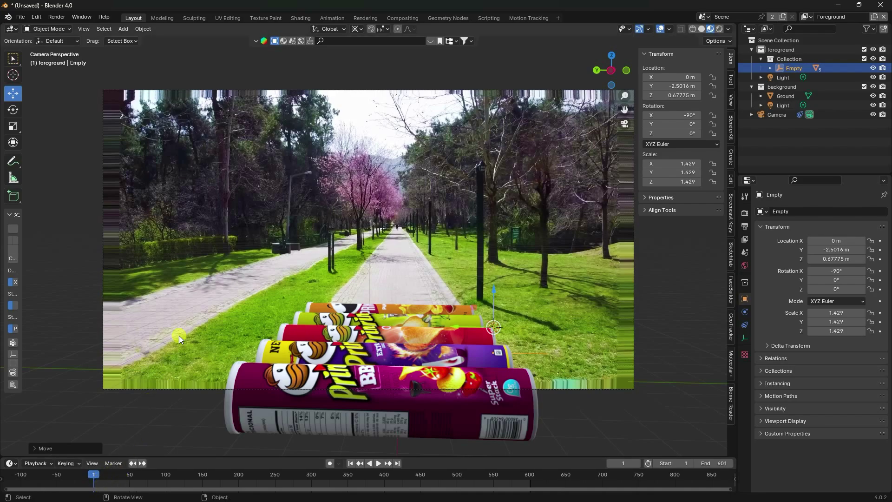
pyautogui.press('i')
pyautogui.click(105, 335)
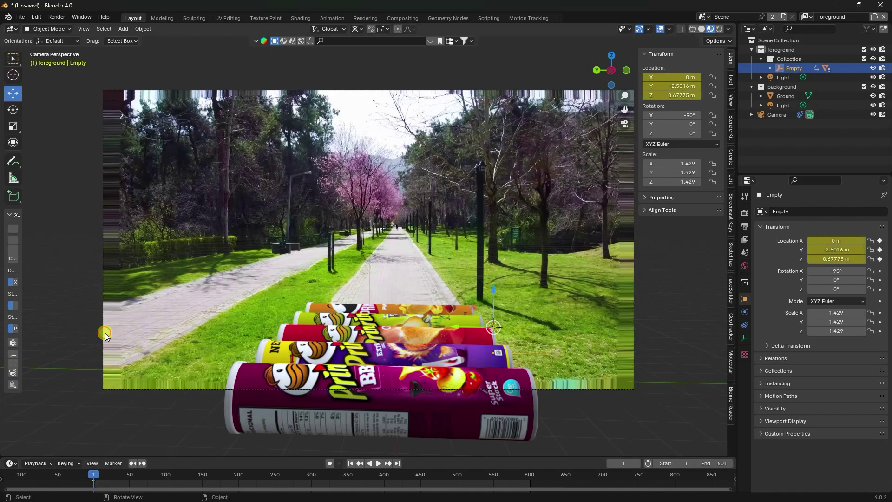
pyautogui.moveTo(327, 465); pyautogui.dragTo(329, 430)
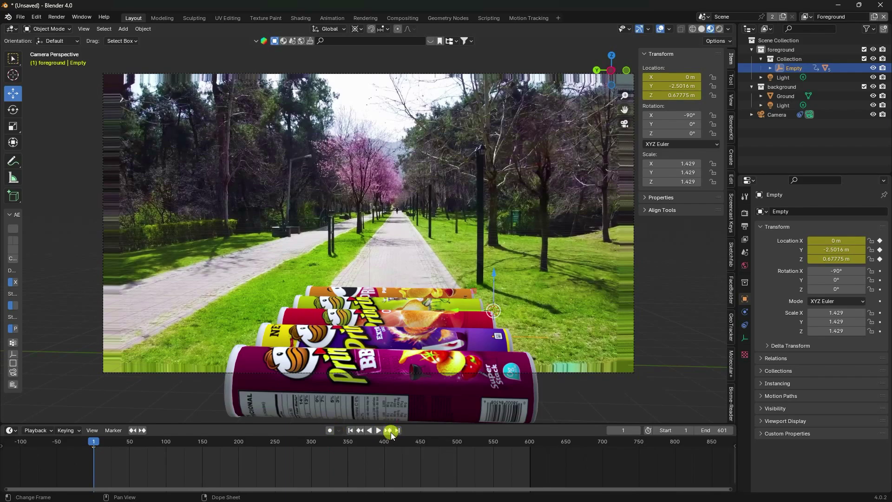
# - Insert a Location & Rotation keyframe on the cans' Empty at frame 1, then jump to frame 601
pyautogui.press('i')
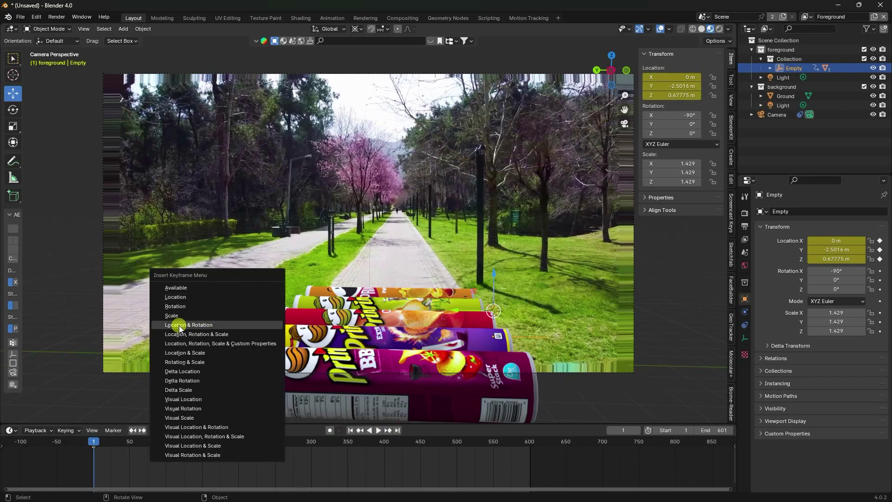
pyautogui.click(196, 324)
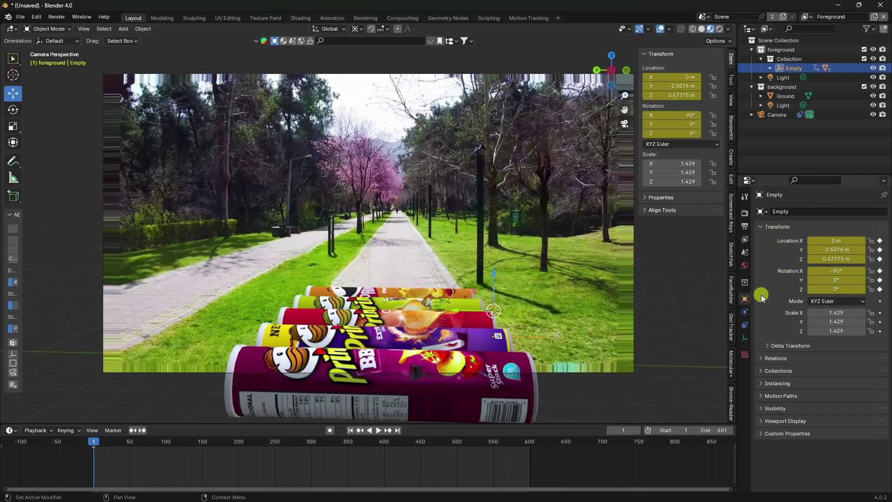
pyautogui.click(399, 431)
pyautogui.moveTo(387, 338); pyautogui.dragTo(279, 292, button='middle')
pyautogui.scroll(-3, 328, 347)
# - Move the Empty along X to 75.931 m and return to the camera view
pyautogui.press('g')
pyautogui.press('x')
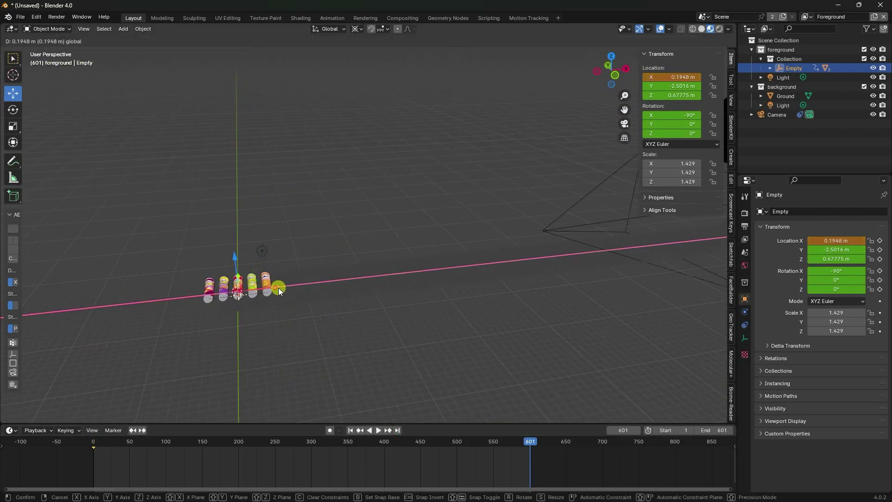
pyautogui.click(720, 271)
pyautogui.press('KP_0')
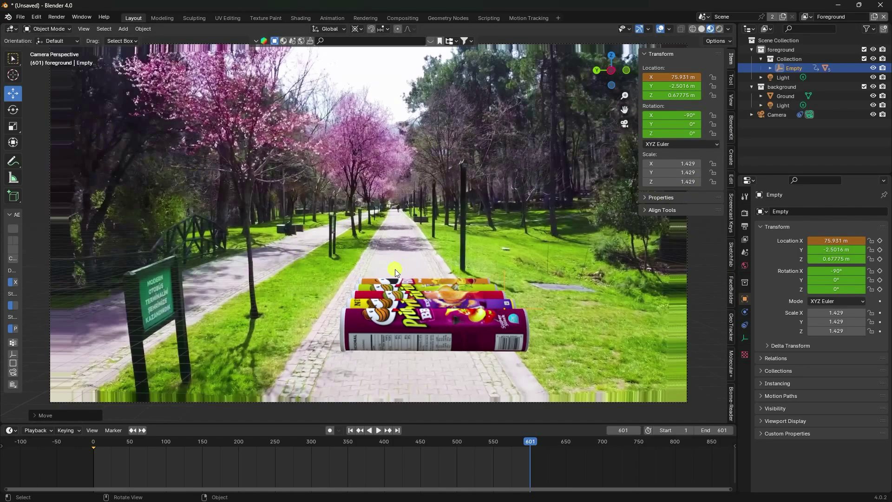
# - Snap the cursor to the Empty, shift it along Y to -1.5471 m, and key location and rotation
pyautogui.hotkey('shift', 's')
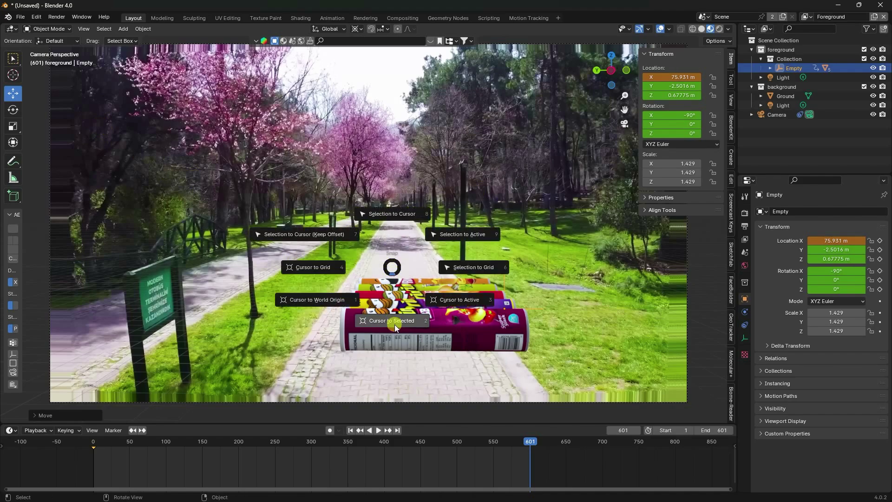
pyautogui.click(395, 325)
pyautogui.press('g')
pyautogui.press('y')
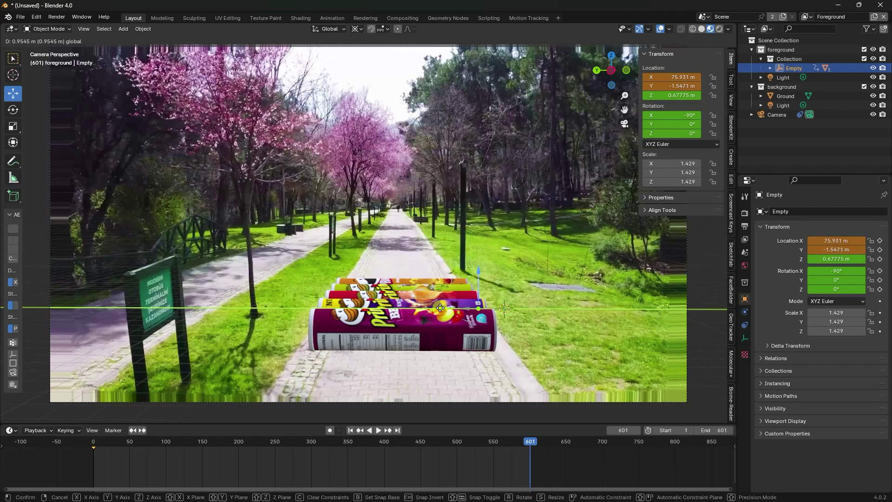
pyautogui.click(440, 308)
pyautogui.press('i')
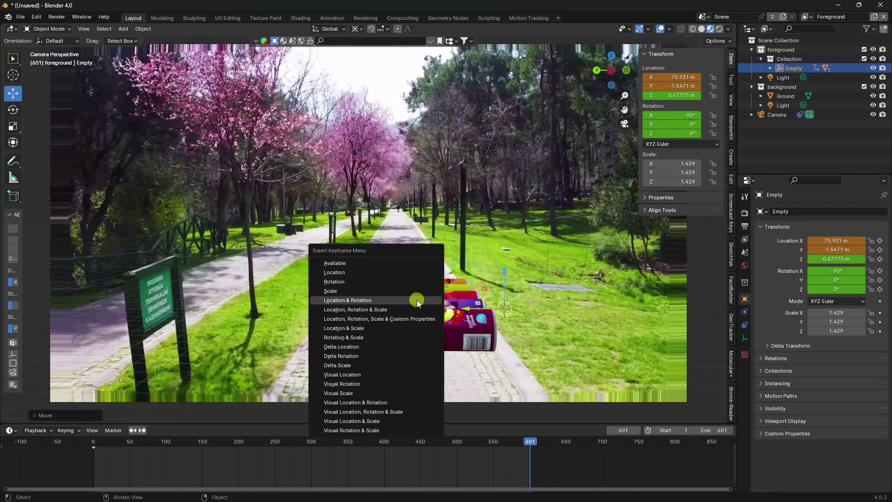
pyautogui.click(349, 300)
pyautogui.click(349, 430)
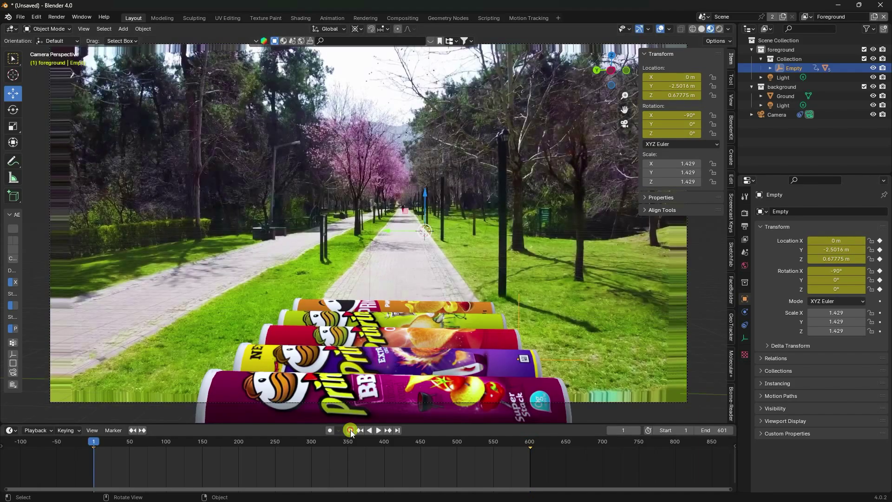
# - Select all of the Empty's timeline keyframes and set their interpolation to Linear
pyautogui.click(379, 430)
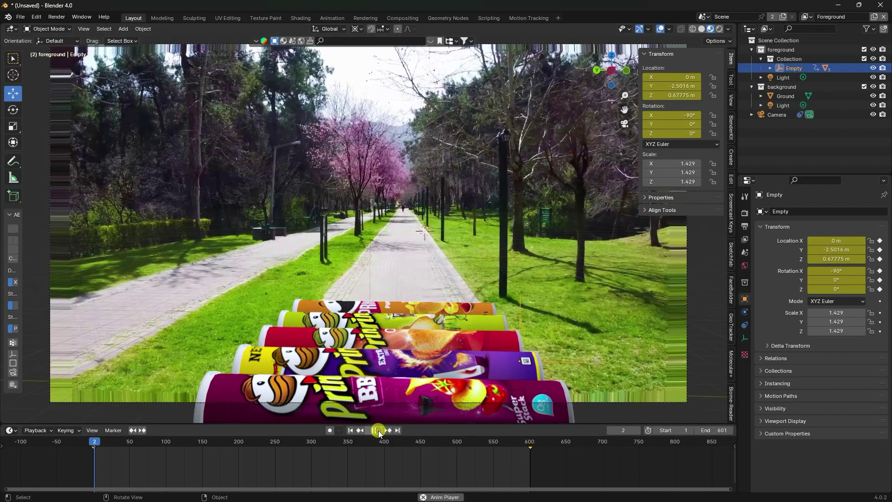
pyautogui.click(378, 431)
pyautogui.moveTo(571, 469); pyautogui.dragTo(73, 421)
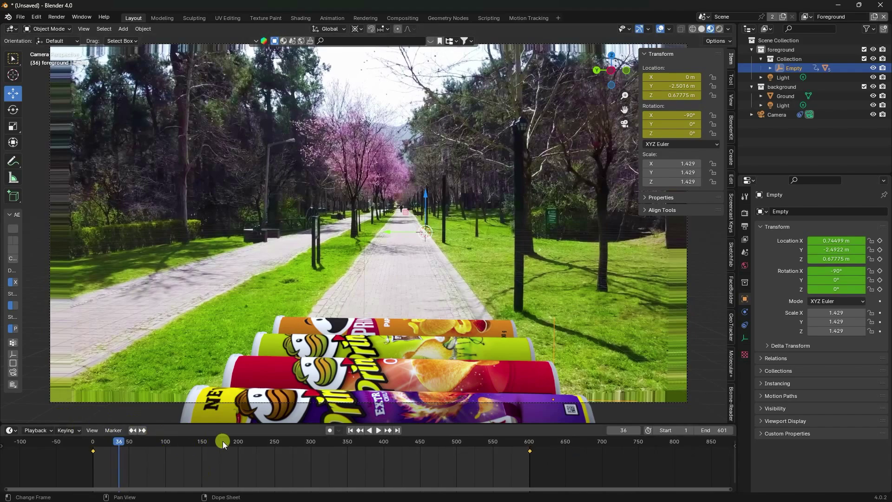
pyautogui.moveTo(568, 473); pyautogui.dragTo(83, 452)
pyautogui.press('t')
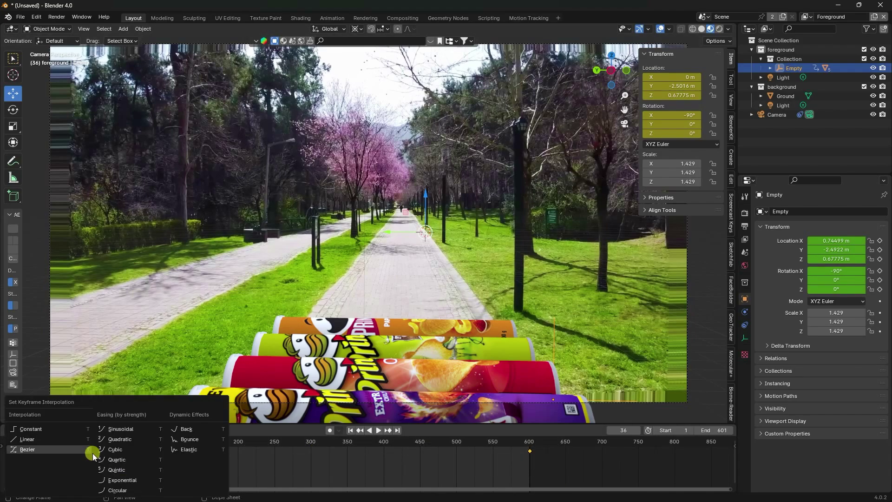
pyautogui.click(41, 441)
# - Replay the animation from frame 1 to check the constant-speed motion
pyautogui.click(354, 432)
pyautogui.click(378, 430)
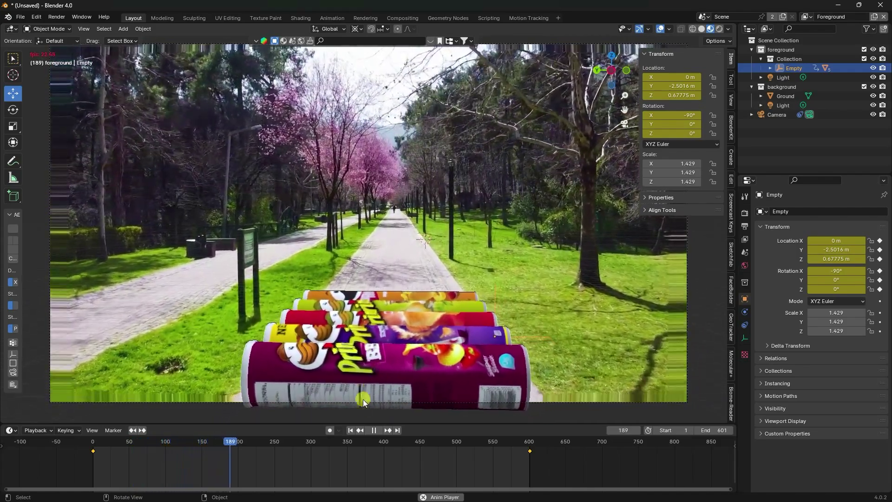
pyautogui.click(374, 430)
pyautogui.click(351, 430)
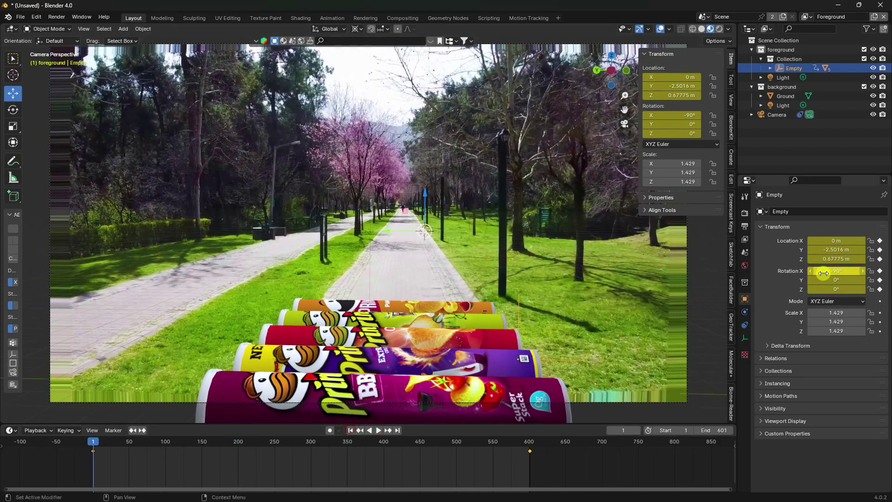
# - Select the BBQ can under the Empty in the Outliner and bring the cans into view
pyautogui.click(782, 68)
pyautogui.click(769, 69)
pyautogui.click(801, 86)
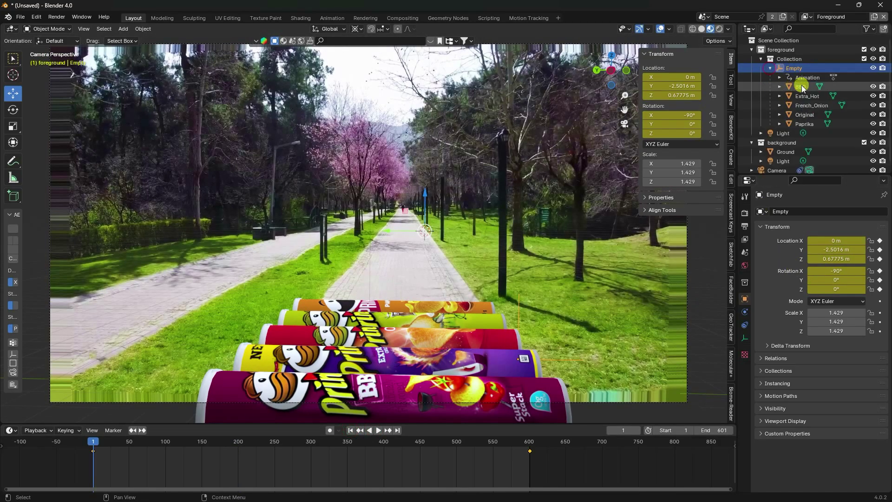
pyautogui.moveTo(480, 243); pyautogui.dragTo(429, 266, button='middle')
pyautogui.keyDown('shift'); pyautogui.moveTo(336, 274); pyautogui.dragTo(598, 188, button='middle'); pyautogui.keyUp('shift')
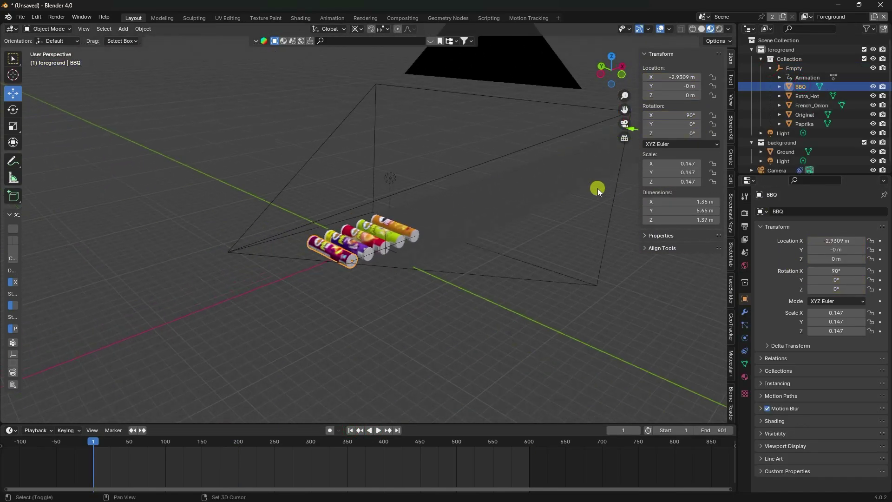
pyautogui.scroll(4, 444, 261)
pyautogui.keyDown('shift'); pyautogui.moveTo(453, 269); pyautogui.dragTo(438, 266, button='middle'); pyautogui.keyUp('shift')
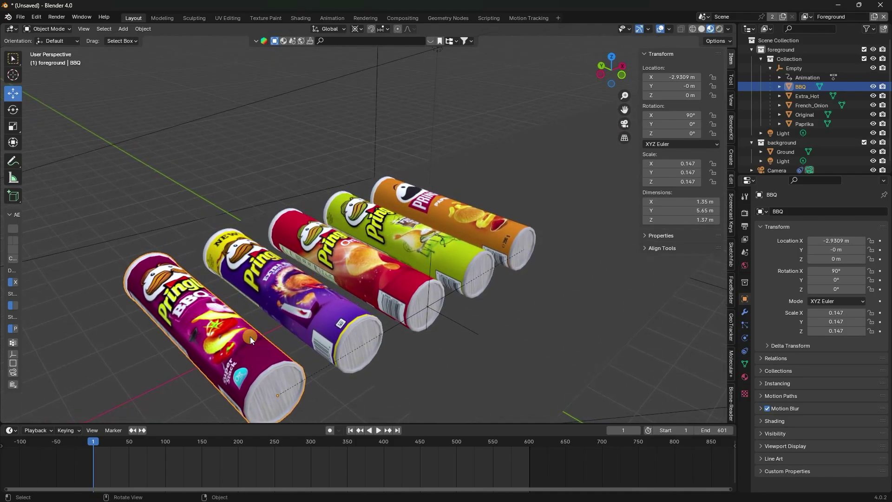
# - Set the BBQ can's Z rotation to 0° and keyframe it at frame 1
pyautogui.moveTo(823, 285)
pyautogui.mouseDown()
pyautogui.moveTo(512, 378)
pyautogui.moveTo(137, 365)
pyautogui.moveTo(408, 365)
pyautogui.moveTo(827, 285)
pyautogui.mouseUp()
pyautogui.click(829, 287)
pyautogui.write('0d')
pyautogui.press('Return')
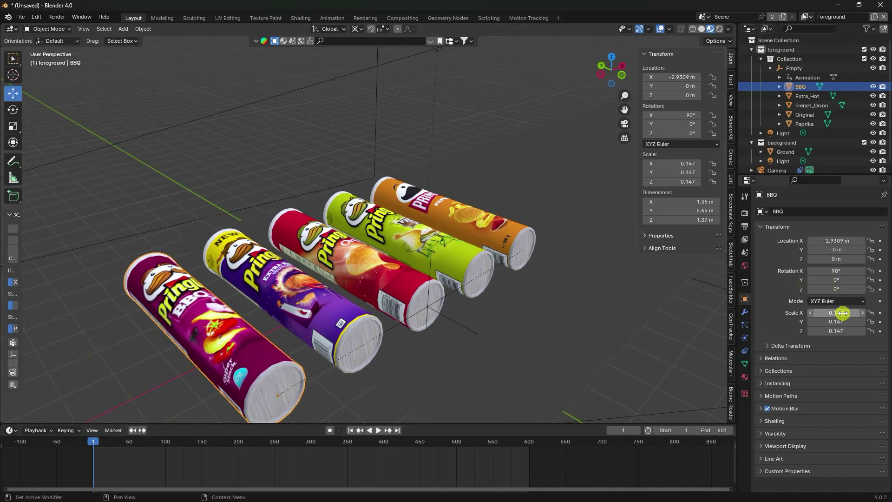
pyautogui.click(880, 290)
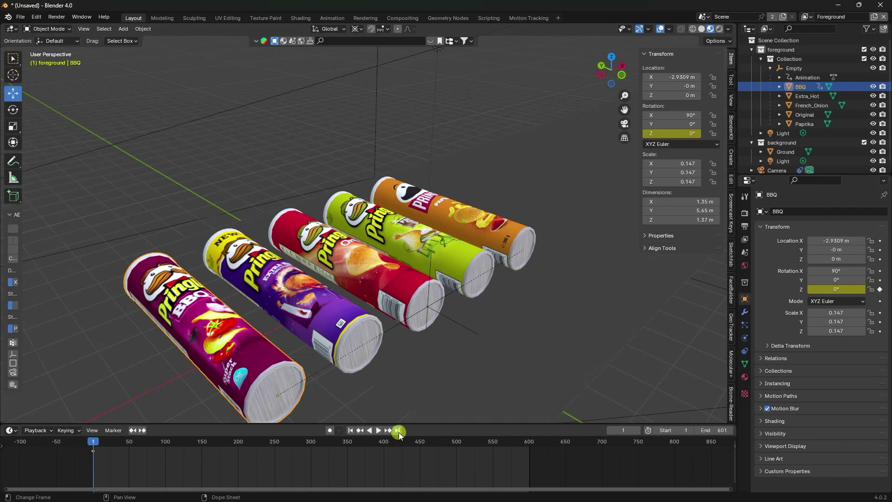
# - Keyframe the BBQ can's Z rotation at 1800° on frame 601 and make the spin Linear
pyautogui.click(398, 433)
pyautogui.click(836, 290)
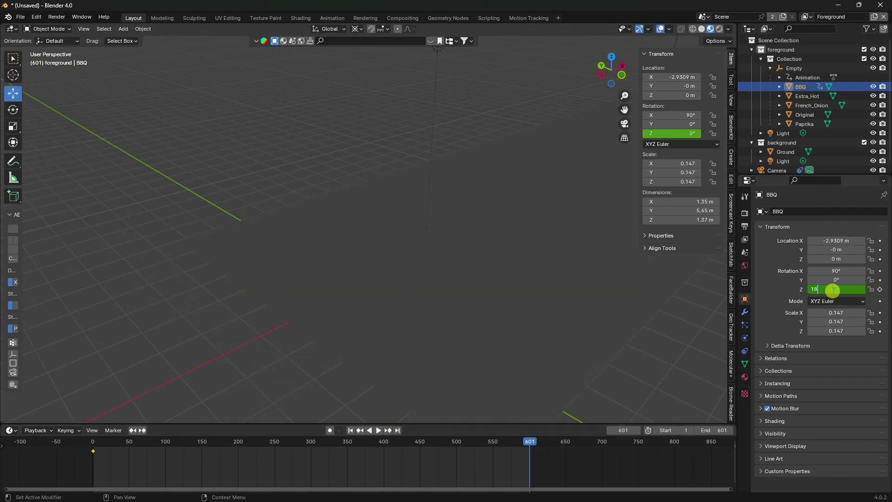
pyautogui.write('1800')
pyautogui.press('Return')
pyautogui.click(880, 289)
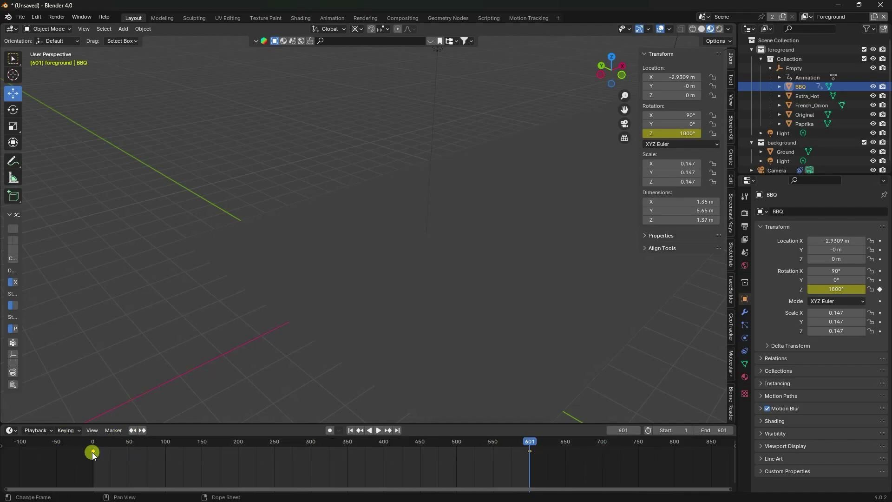
pyautogui.press('t')
pyautogui.click(72, 440)
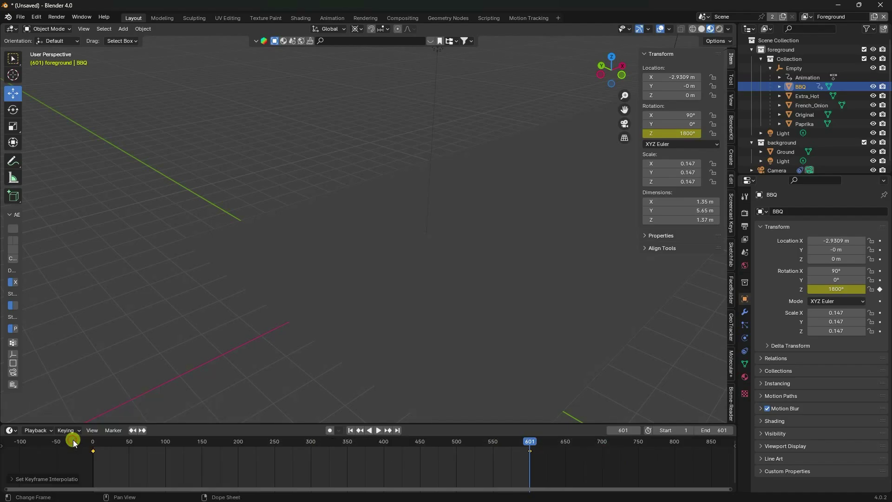
pyautogui.click(358, 430)
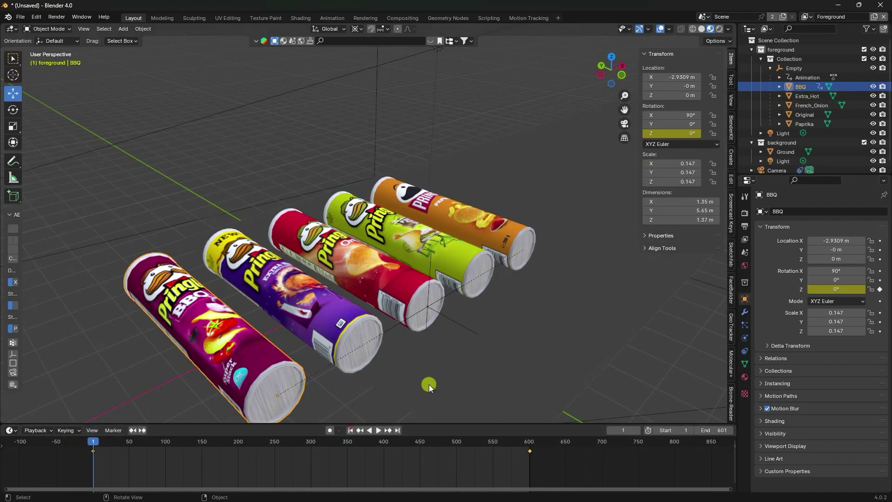
pyautogui.click(804, 96)
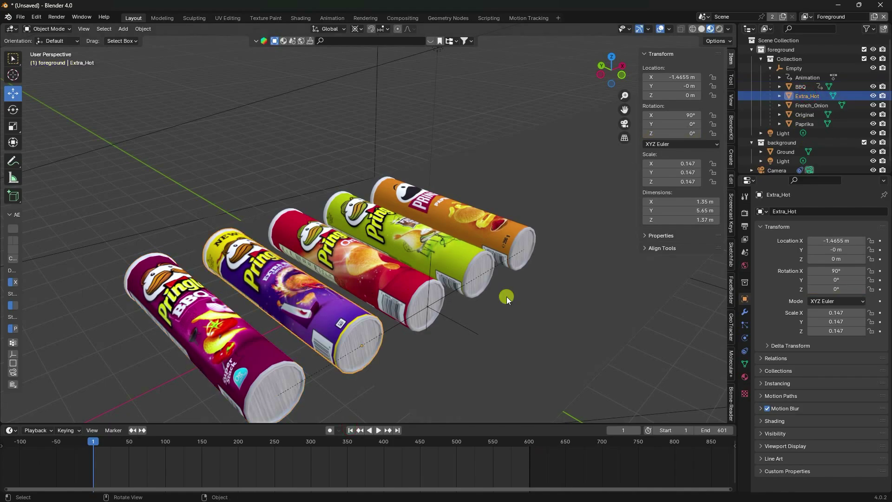
# - Key the Extra_Hot can's Z rotation at frames 1 and 601 (1800°) and set the keys' interpolation
pyautogui.click(880, 289)
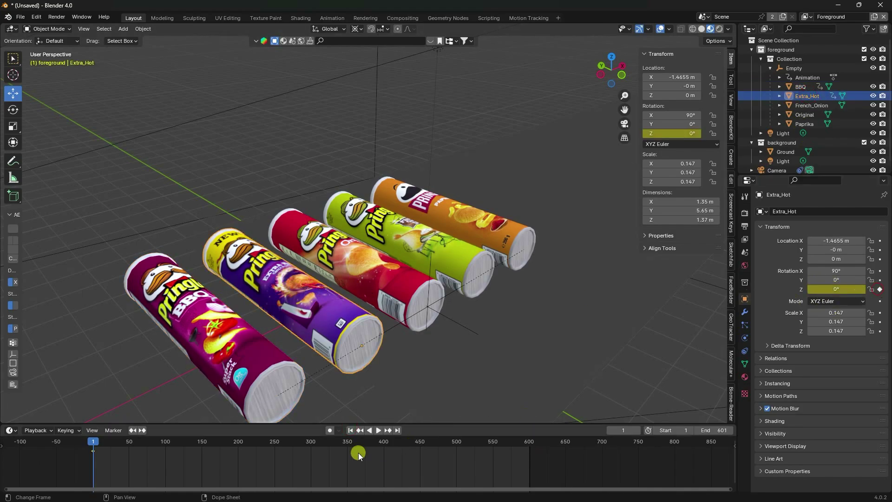
pyautogui.click(398, 430)
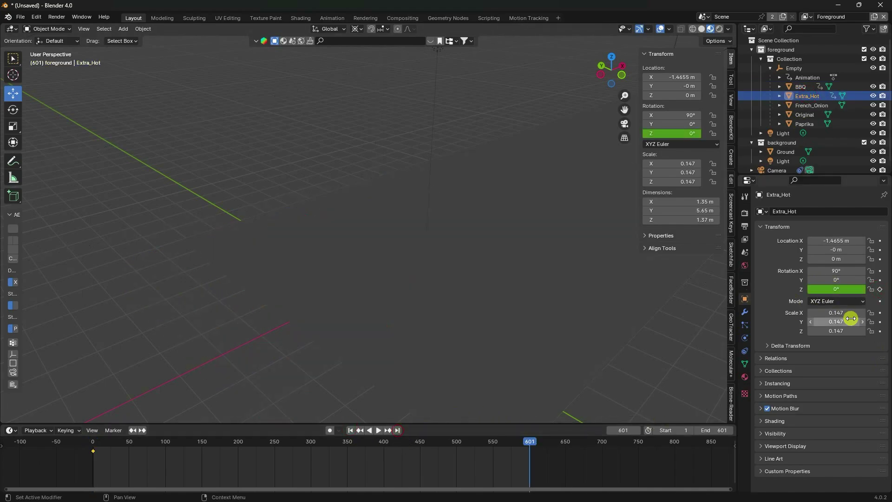
pyautogui.click(835, 289)
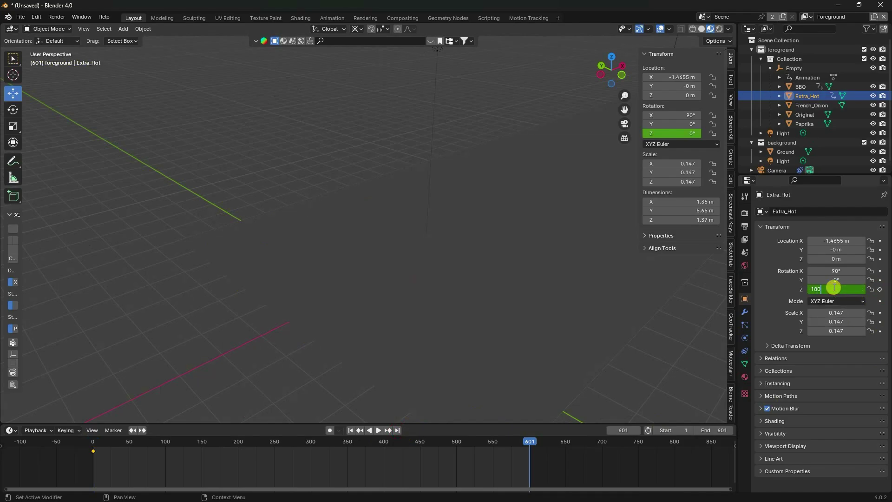
pyautogui.press('Return')
pyautogui.click(880, 289)
pyautogui.moveTo(563, 465); pyautogui.dragTo(86, 444)
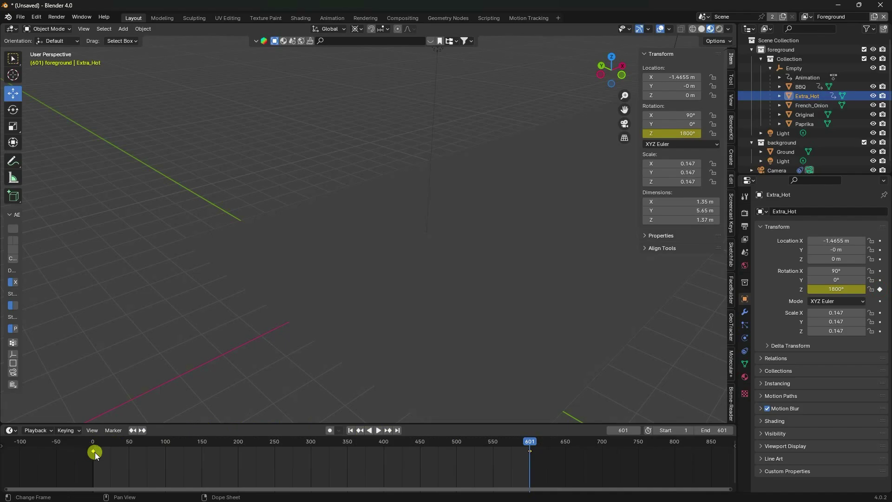
pyautogui.press('t')
pyautogui.click(98, 440)
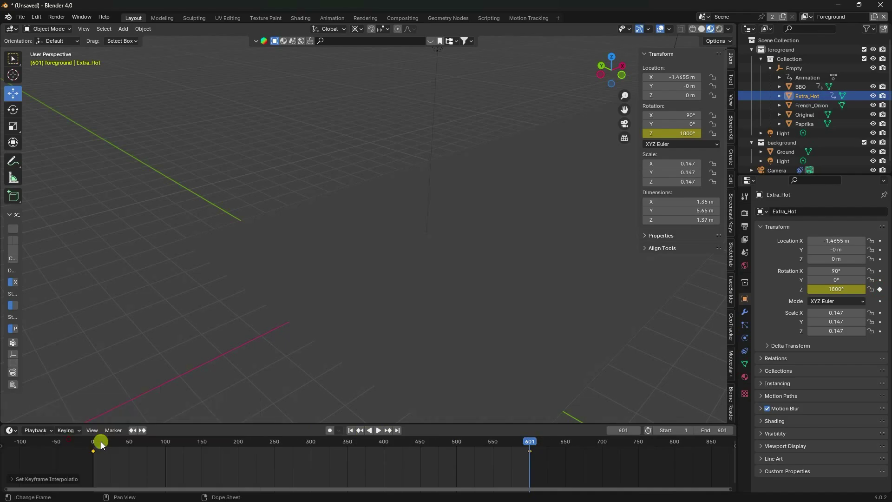
pyautogui.click(350, 430)
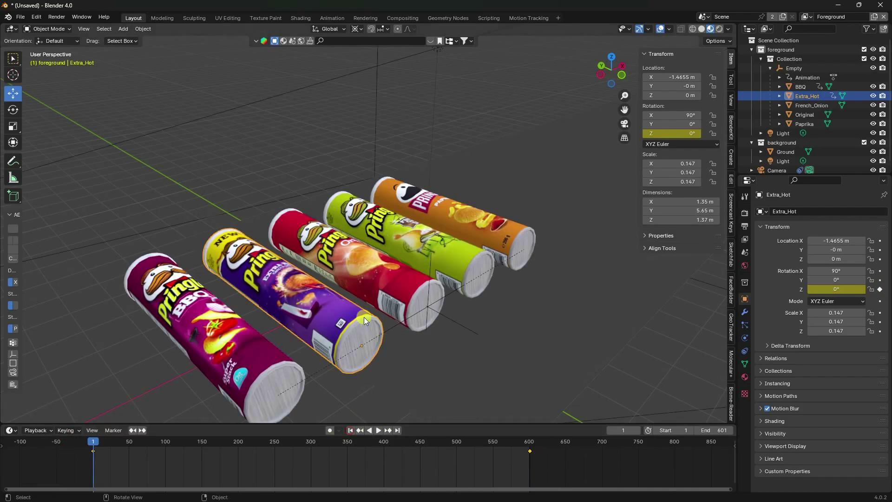
# - Select the red Original can and move between the last frame and frame 1
pyautogui.click(388, 277)
pyautogui.click(398, 430)
pyautogui.click(71, 441)
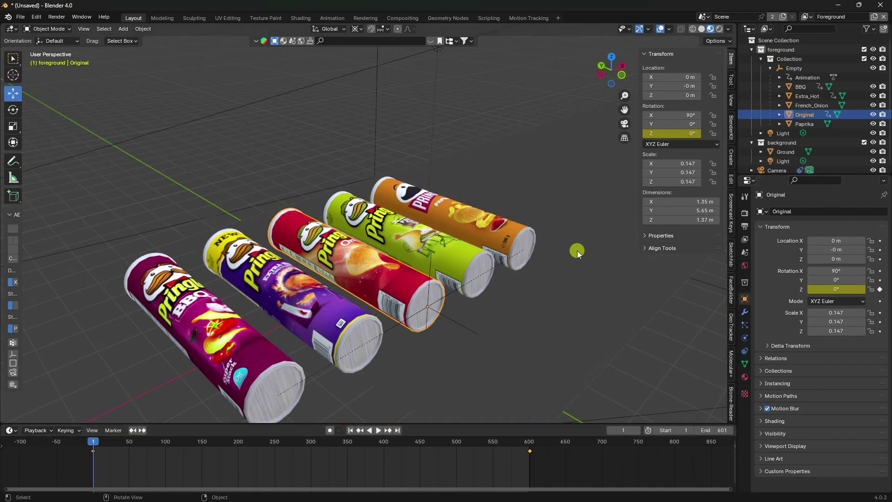
# - Set the Paprika can's Z rotation to 1800° and keyframe it at frame 601
pyautogui.click(505, 250)
pyautogui.hotkey('shift', 'Right')
pyautogui.click(93, 450)
pyautogui.doubleClick(832, 288)
pyautogui.write('1800')
pyautogui.press('Return')
pyautogui.press('i')
pyautogui.click(350, 431)
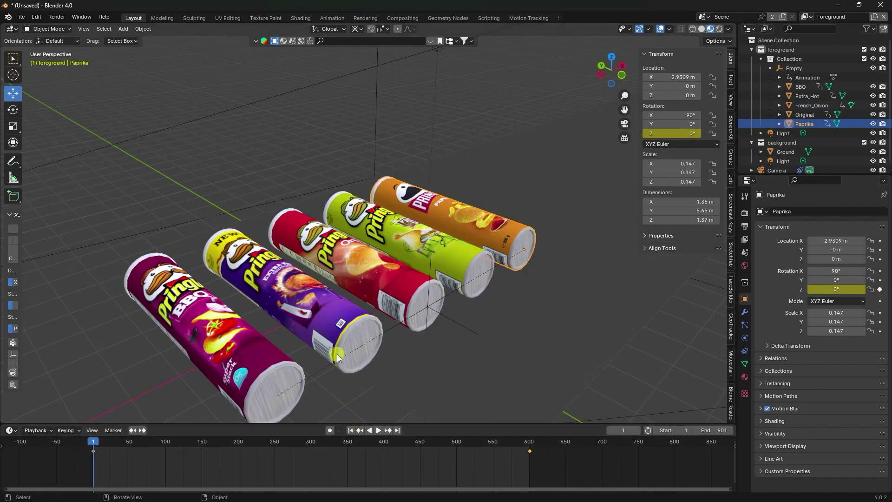
pyautogui.press('KP_0')
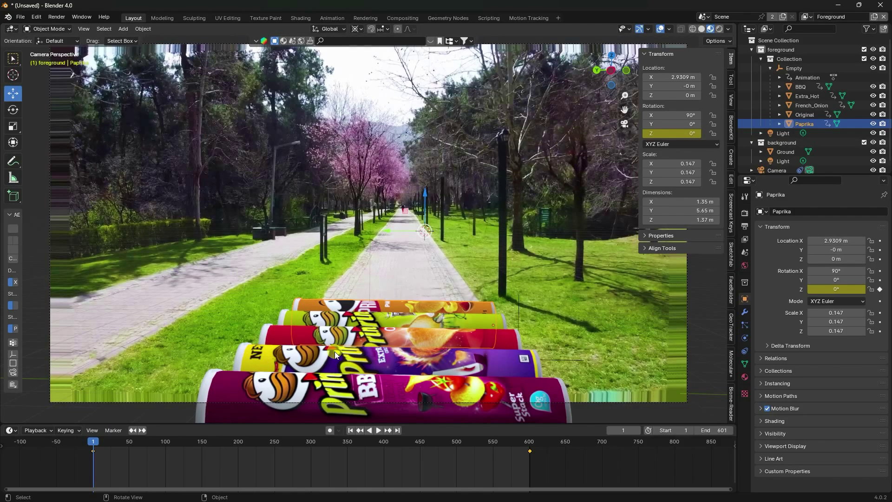
# - Play the animation from frame 1 and switch the viewport to Solid shading
pyautogui.click(350, 431)
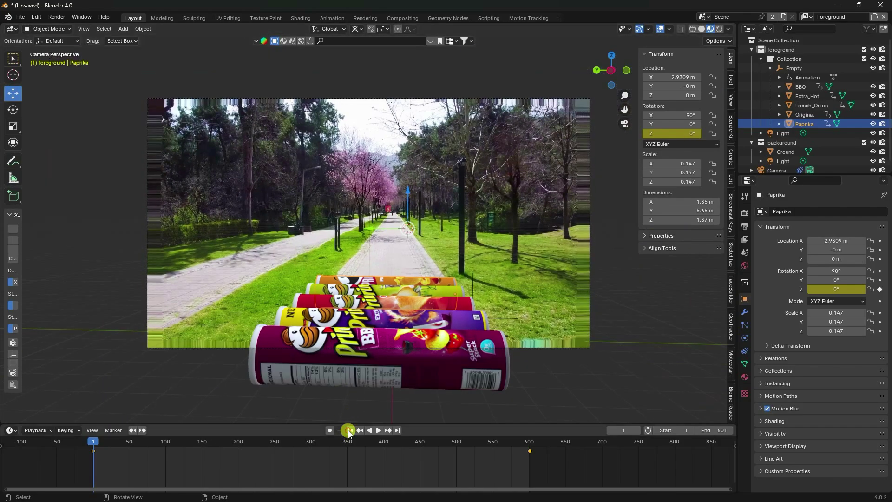
pyautogui.click(379, 430)
pyautogui.scroll(1, 392, 350)
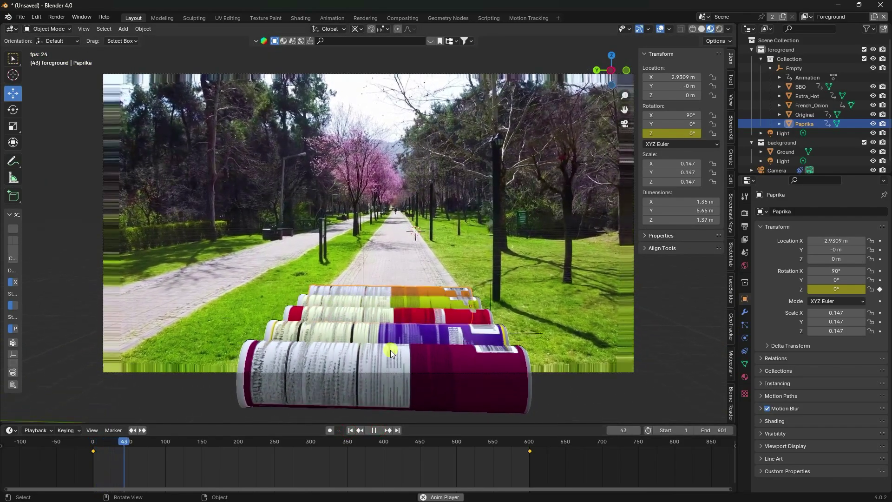
pyautogui.scroll(1, 390, 350)
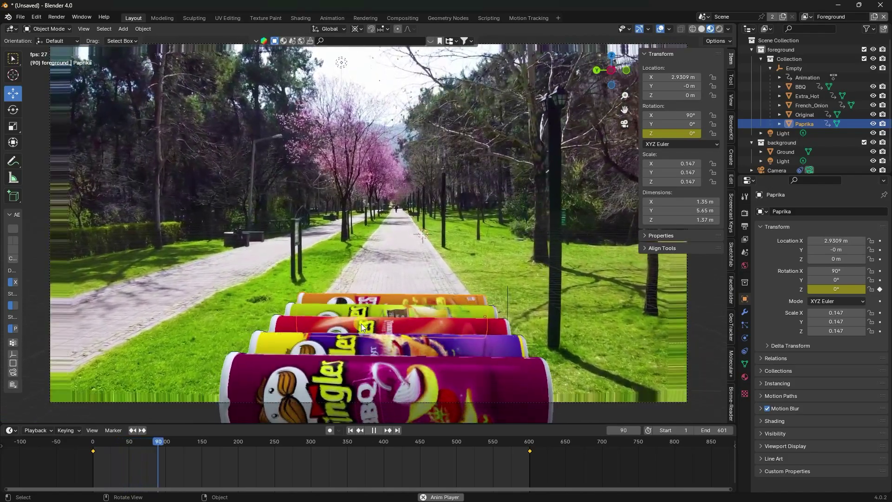
pyautogui.click(702, 29)
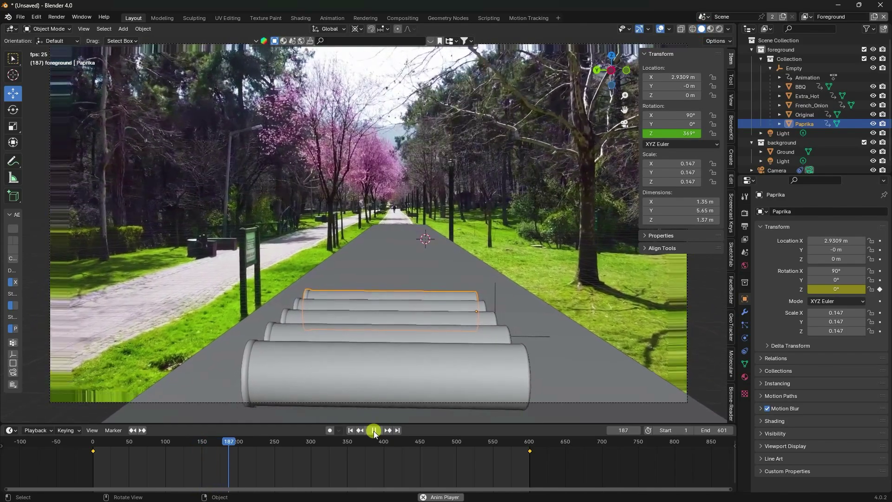
pyautogui.click(373, 431)
# - Turn on the Wireframe overlay and replay the animation, stopping at frame 219
pyautogui.click(670, 29)
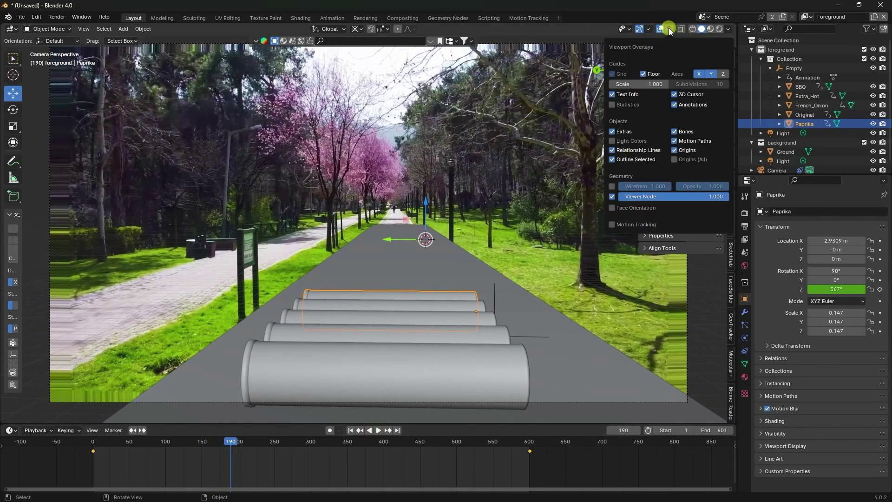
pyautogui.click(612, 186)
pyautogui.click(352, 430)
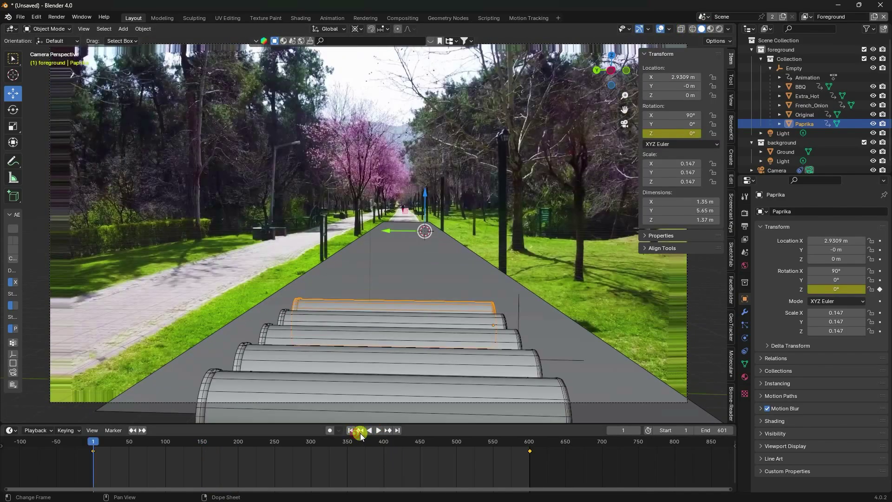
pyautogui.click(379, 431)
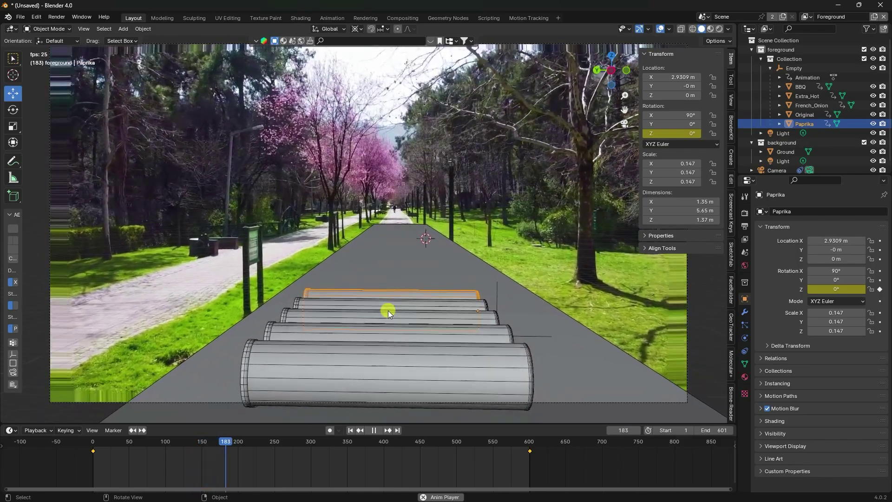
pyautogui.click(374, 429)
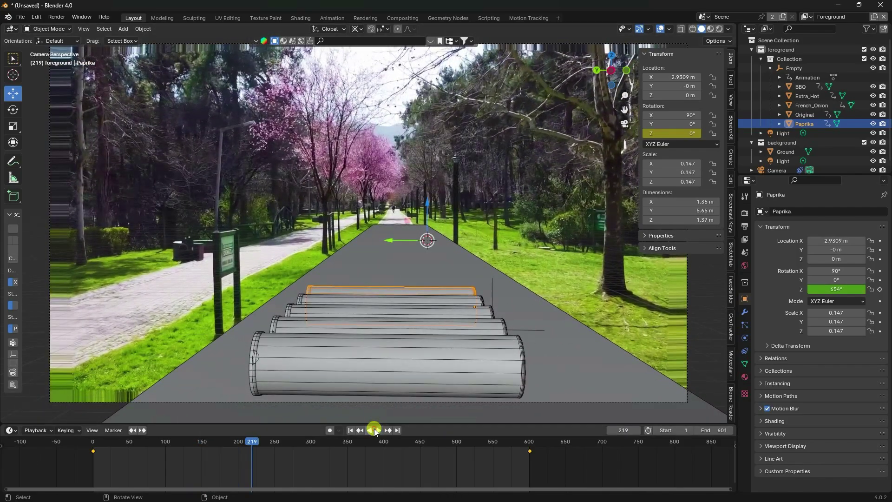
pyautogui.click(745, 213)
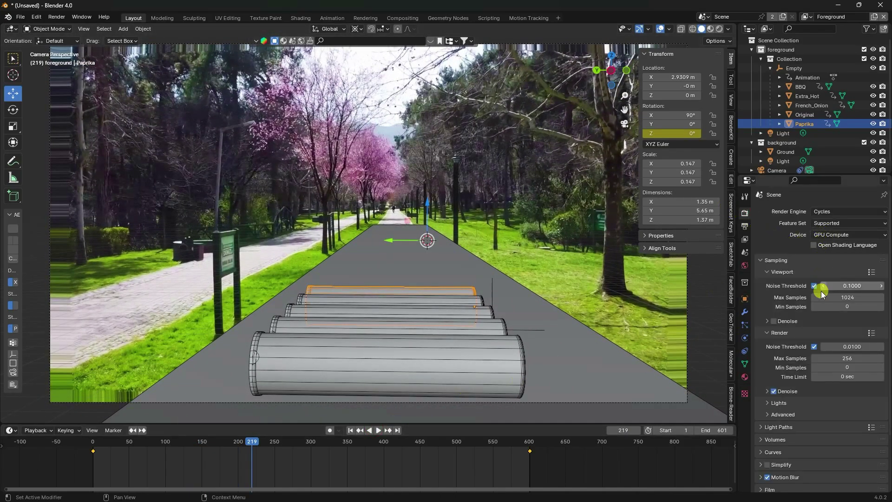
# - Set the world Color to an Environment Texture loading buikslotermeerplein_4k.exr
pyautogui.click(745, 265)
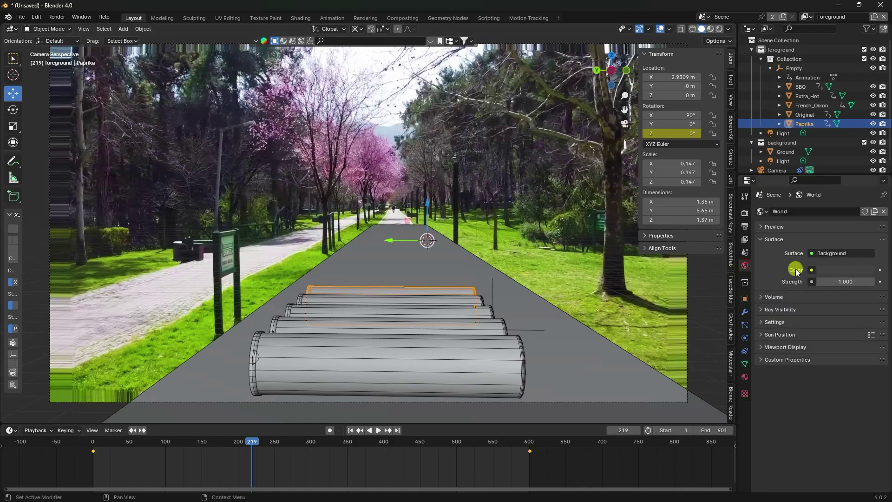
pyautogui.click(814, 269)
pyautogui.click(596, 309)
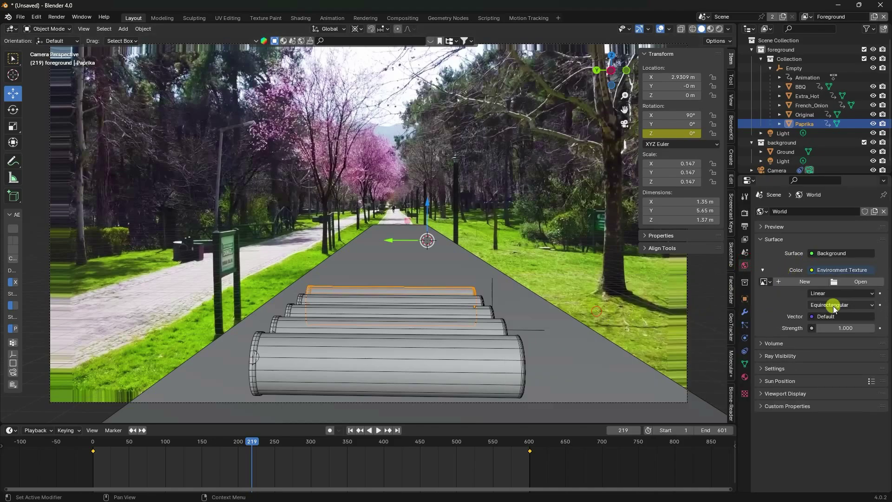
pyautogui.click(848, 282)
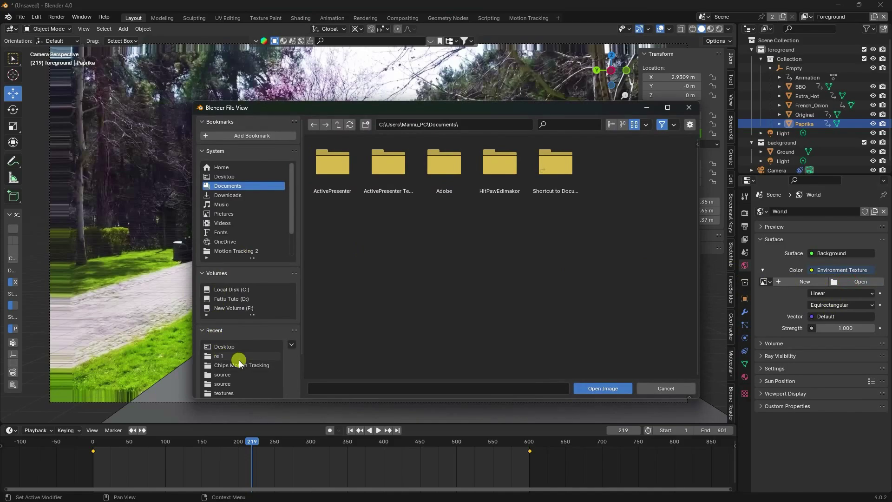
pyautogui.scroll(-2, 228, 356)
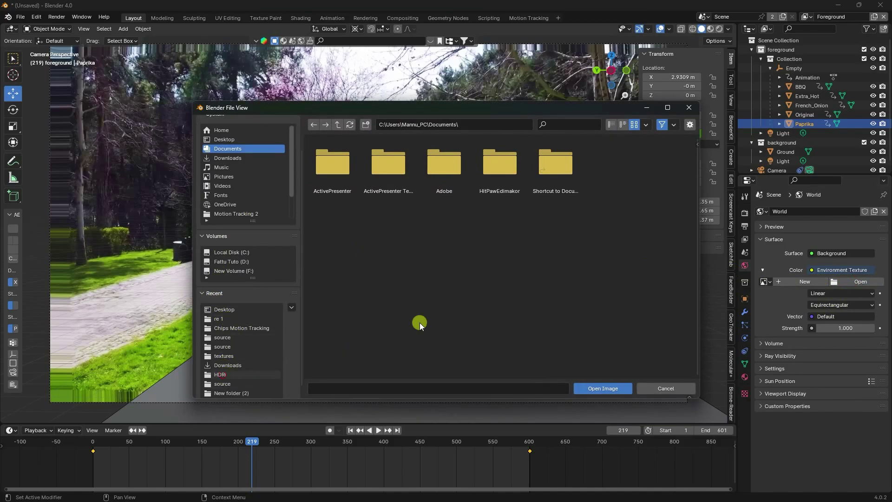
pyautogui.click(380, 228)
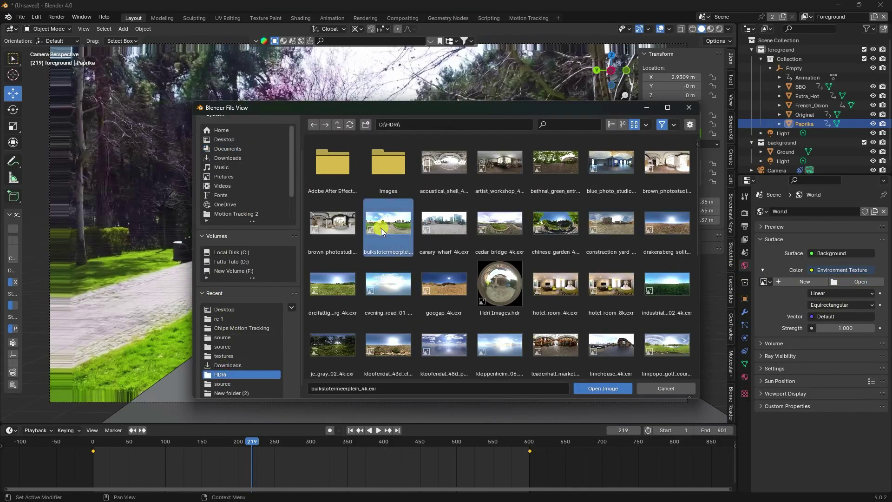
pyautogui.click(601, 390)
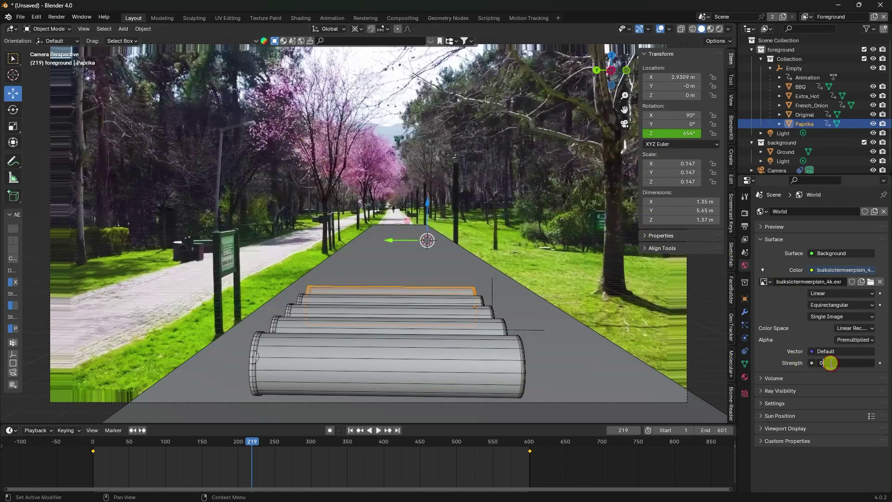
# - Set the world Strength to 0.800 and return to frame 1
pyautogui.click(429, 240)
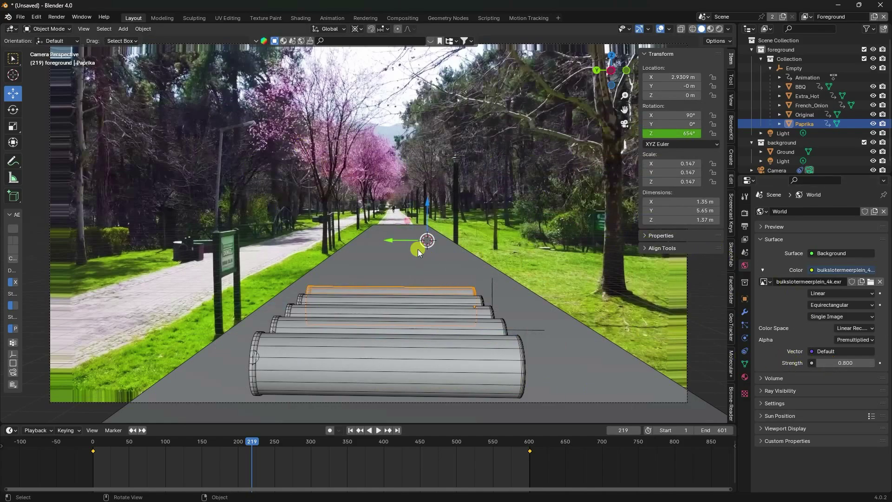
pyautogui.click(350, 427)
pyautogui.moveTo(328, 293); pyautogui.dragTo(406, 317, button='middle')
# - Add a Sun lamp to the scene and raise it along Z
pyautogui.click(123, 29)
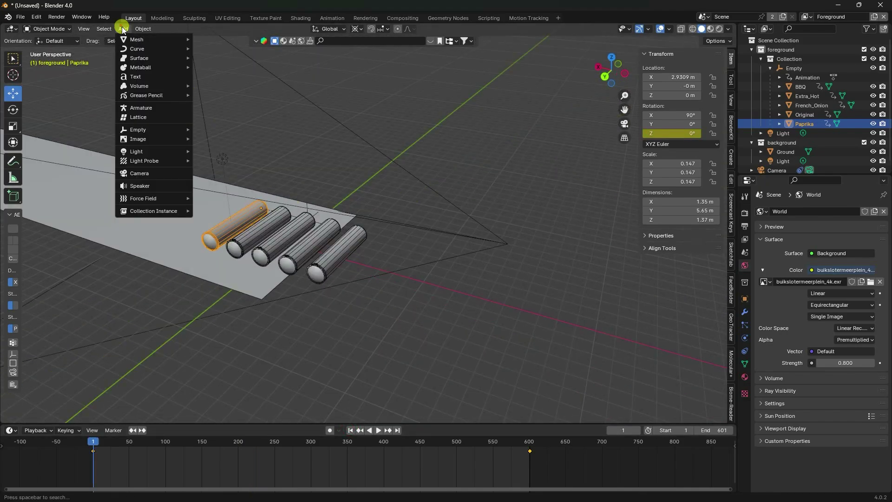
pyautogui.moveTo(148, 151)
pyautogui.click(228, 158)
pyautogui.moveTo(228, 158); pyautogui.dragTo(230, 219, button='middle')
pyautogui.press('g')
pyautogui.press('z')
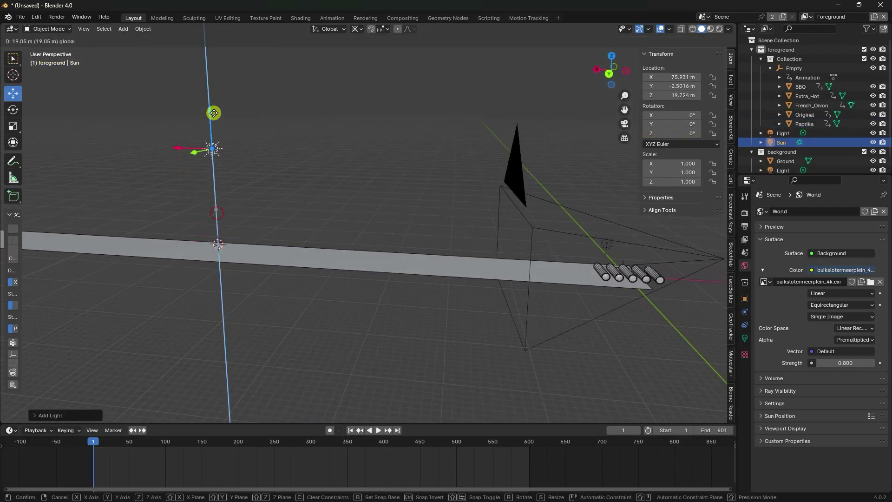
pyautogui.click(215, 97)
# - Tilt the sun lamp about its Y axis with the Rotate tool
pyautogui.click(745, 311)
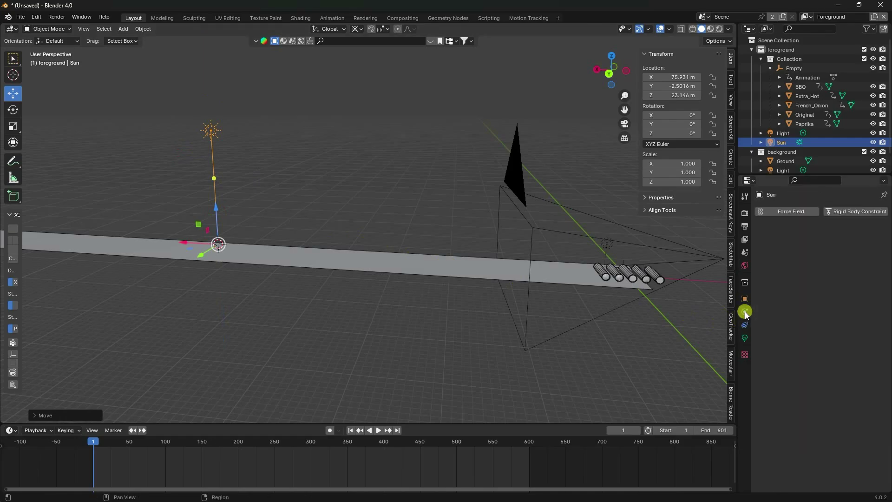
pyautogui.click(14, 110)
pyautogui.moveTo(242, 222); pyautogui.dragTo(225, 200)
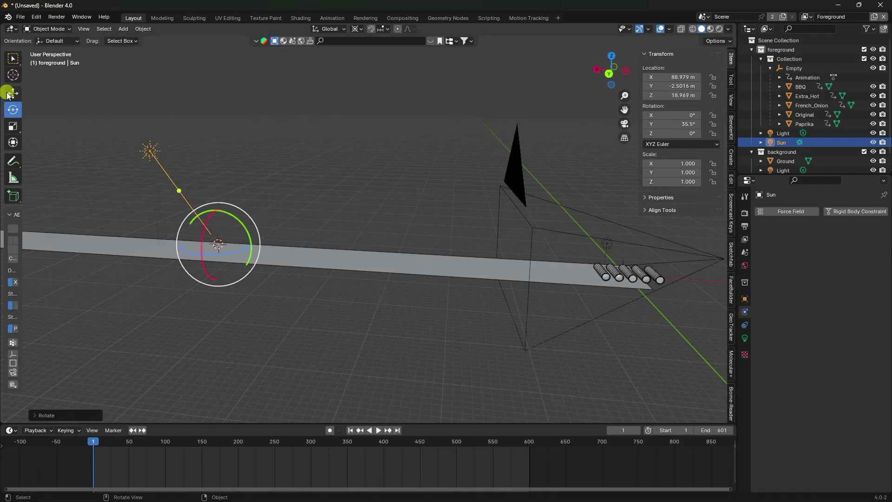
pyautogui.click(8, 96)
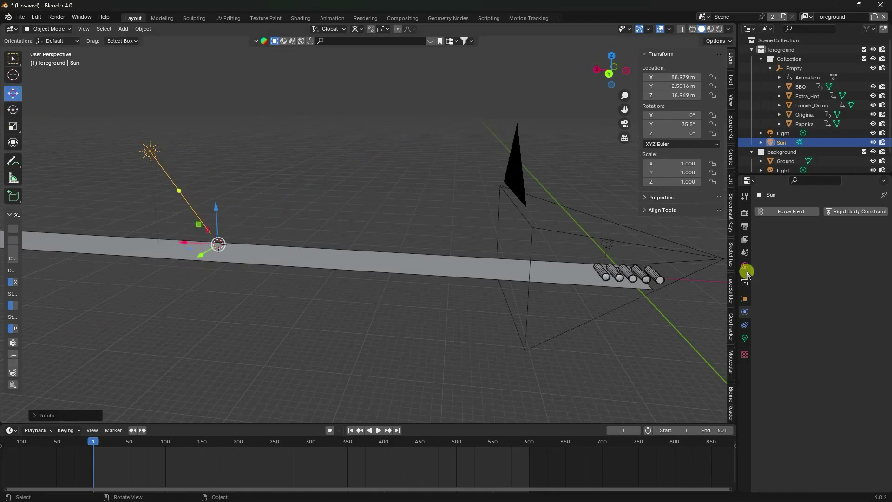
# - Give the sun a Strength of 1.5 and an Angle of 20°
pyautogui.click(745, 344)
pyautogui.click(839, 275)
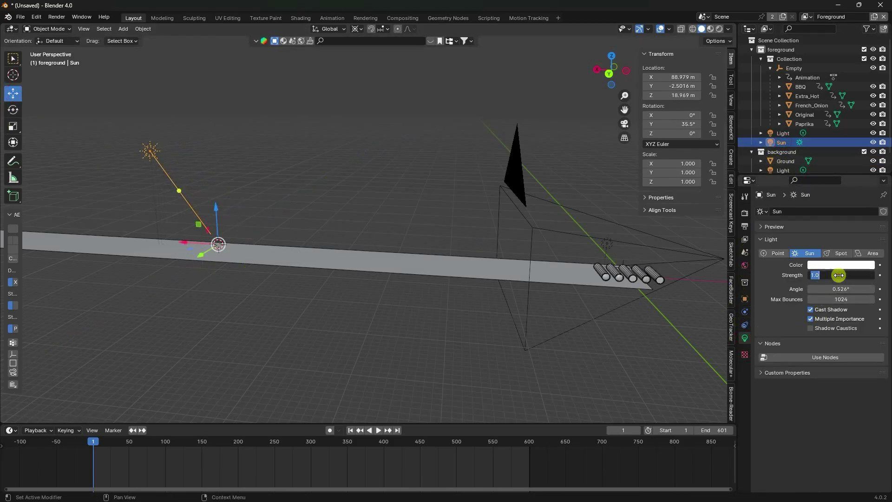
pyautogui.write('1.5')
pyautogui.press('Return')
pyautogui.click(839, 288)
pyautogui.write('20')
pyautogui.press('Return')
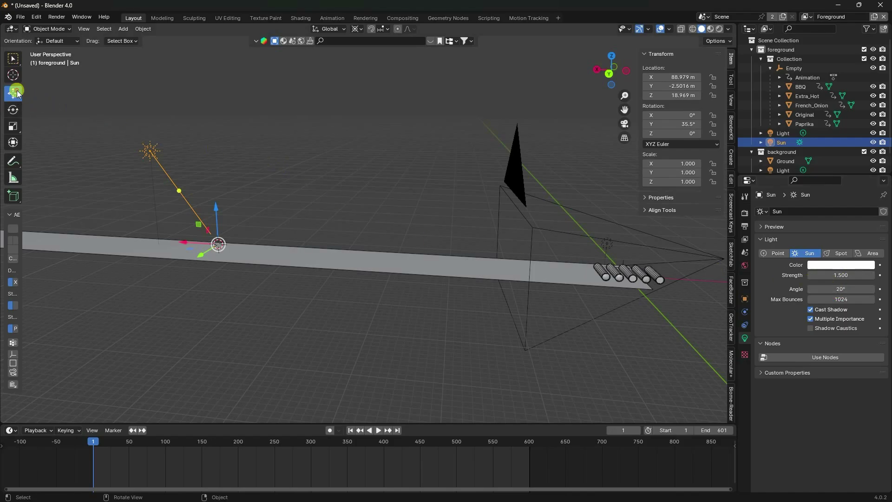
# - Paste a copy of the sun, Sun.001, and move it along X toward the cans
pyautogui.hotkey('ctrl', 'v')
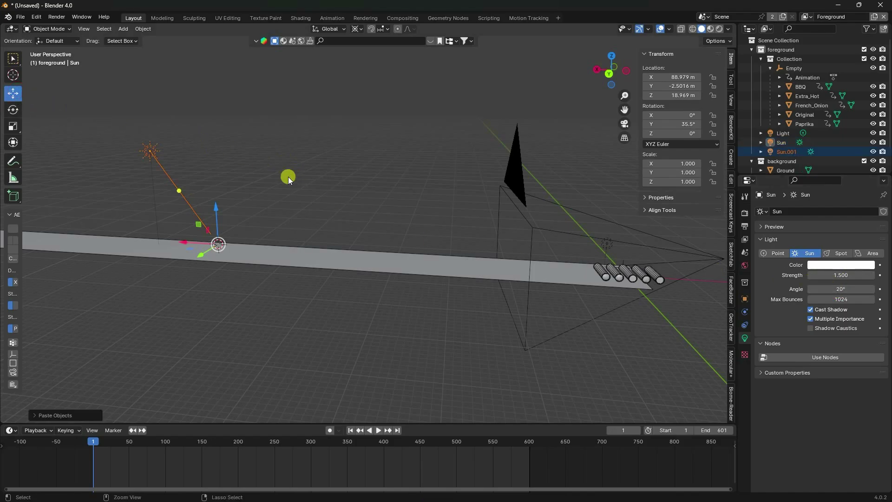
pyautogui.moveTo(188, 242); pyautogui.dragTo(587, 295)
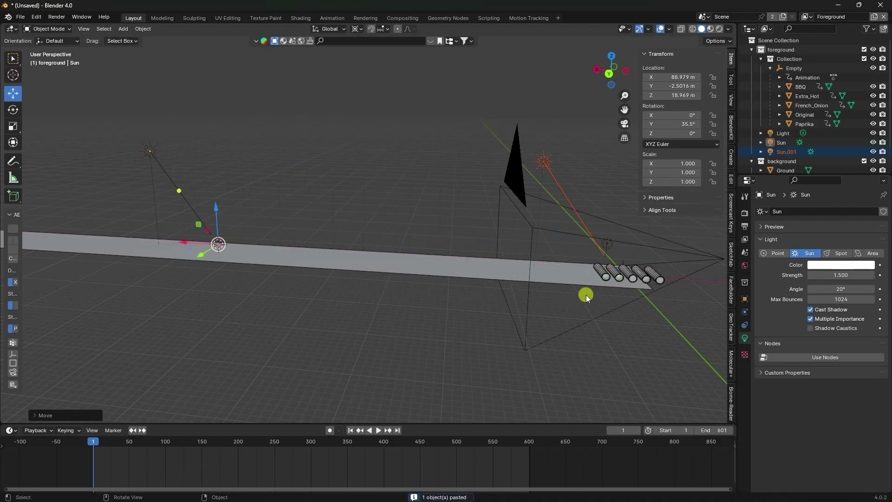
pyautogui.press('KP_0')
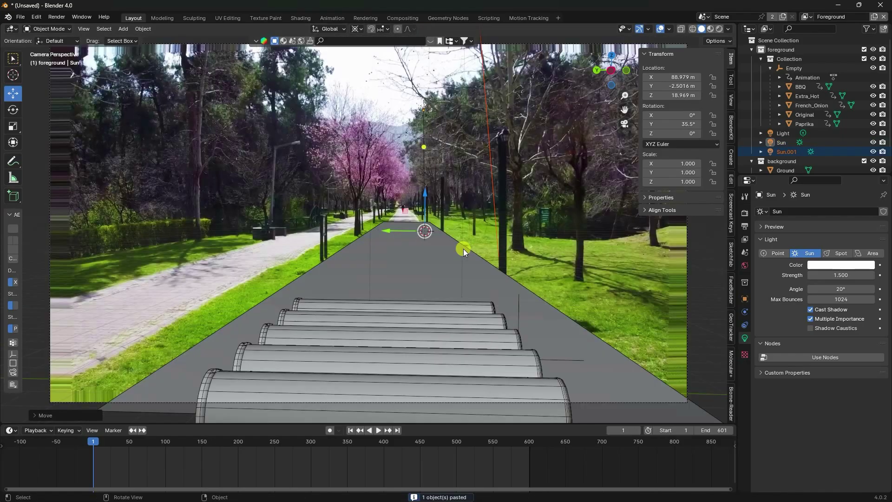
# - Play the camera view and switch the viewport to Material Preview shading
pyautogui.scroll(-2, 425, 264)
pyautogui.scroll(2, 402, 255)
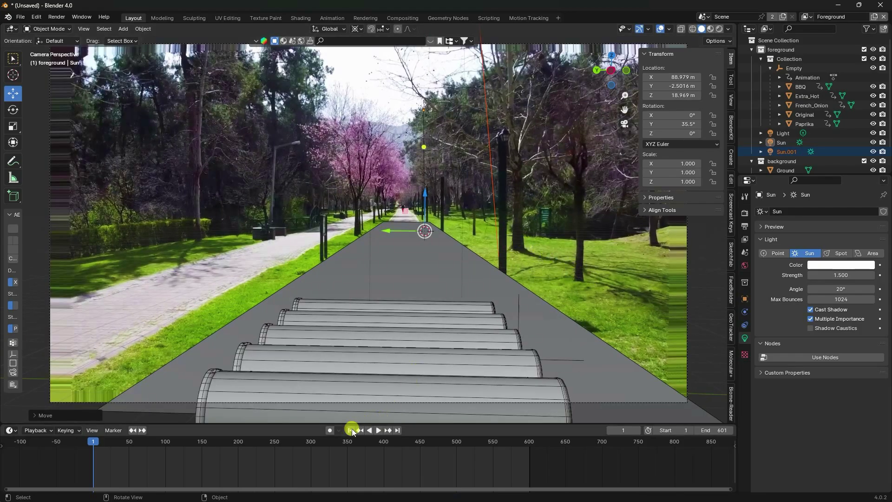
pyautogui.click(379, 430)
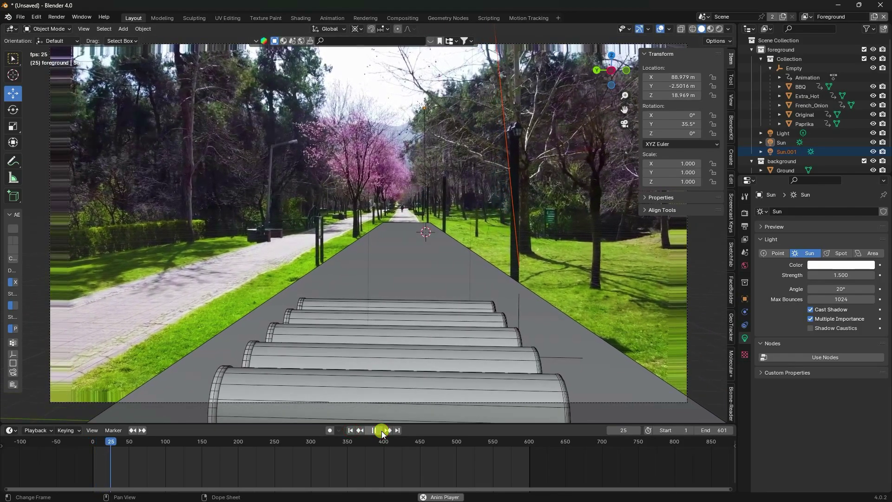
pyautogui.click(379, 430)
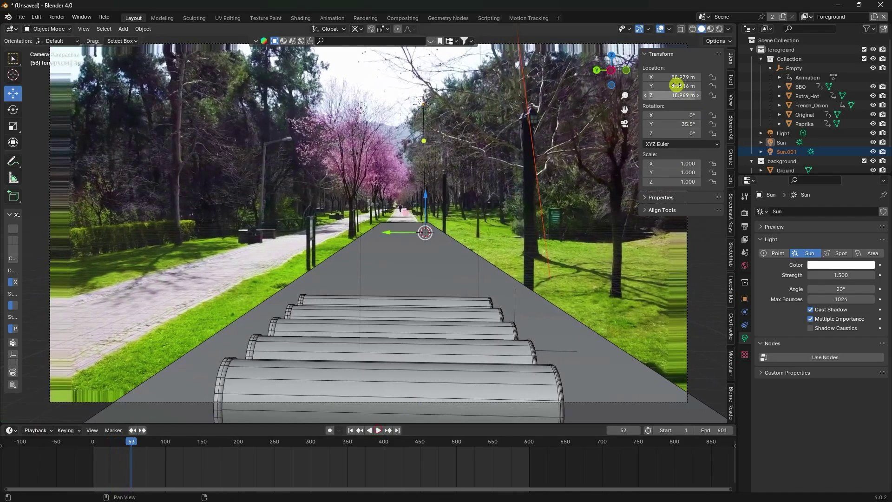
pyautogui.click(711, 28)
# - Play on to frame 577 and render it as a still image
pyautogui.click(380, 432)
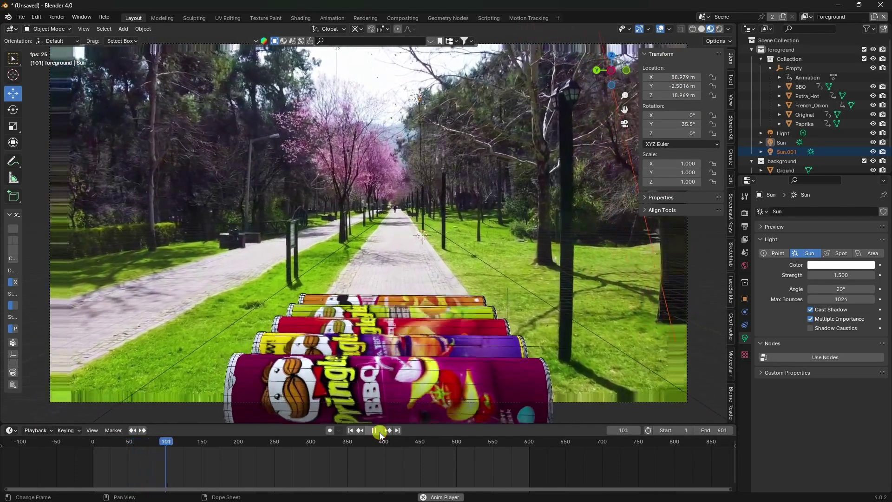
pyautogui.click(380, 432)
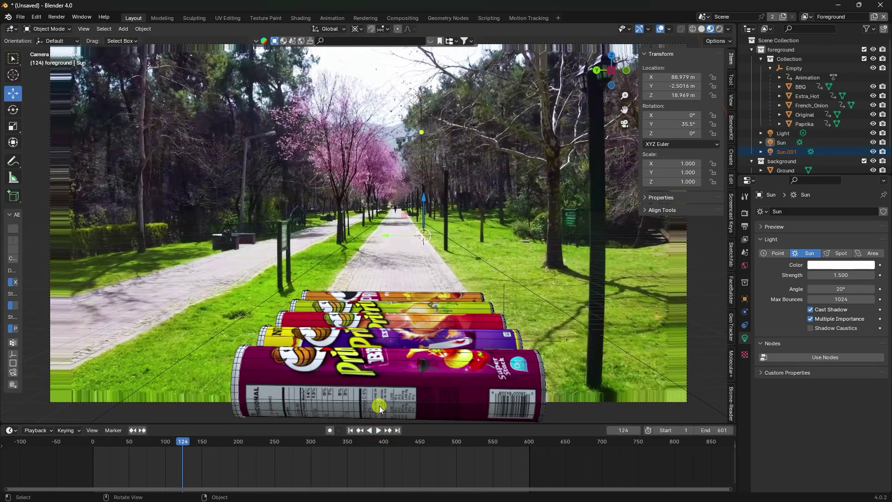
pyautogui.click(379, 431)
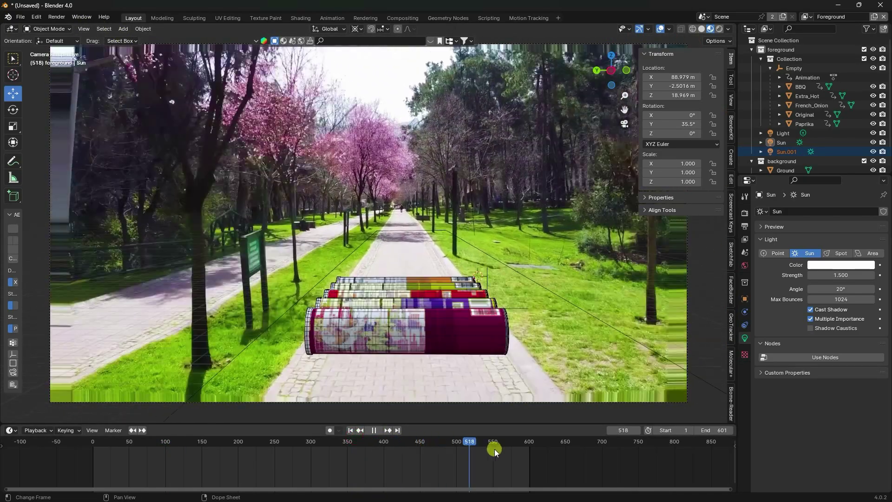
pyautogui.press('space')
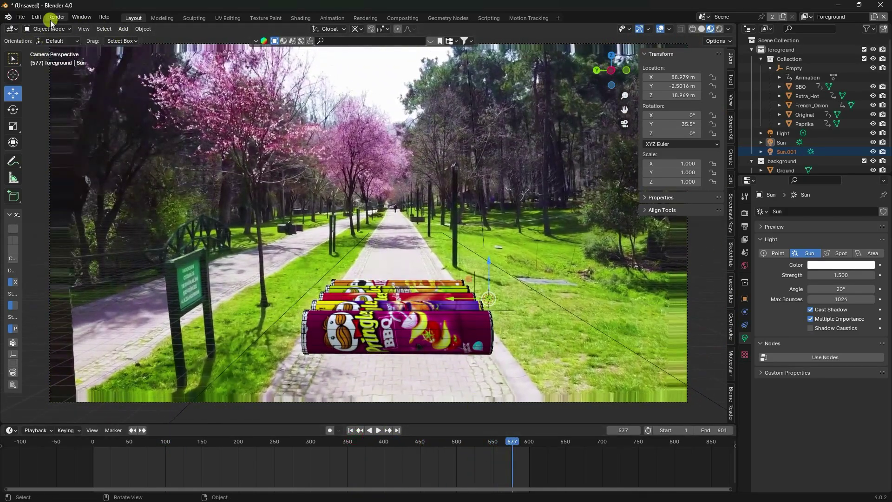
pyautogui.click(52, 17)
pyautogui.click(62, 26)
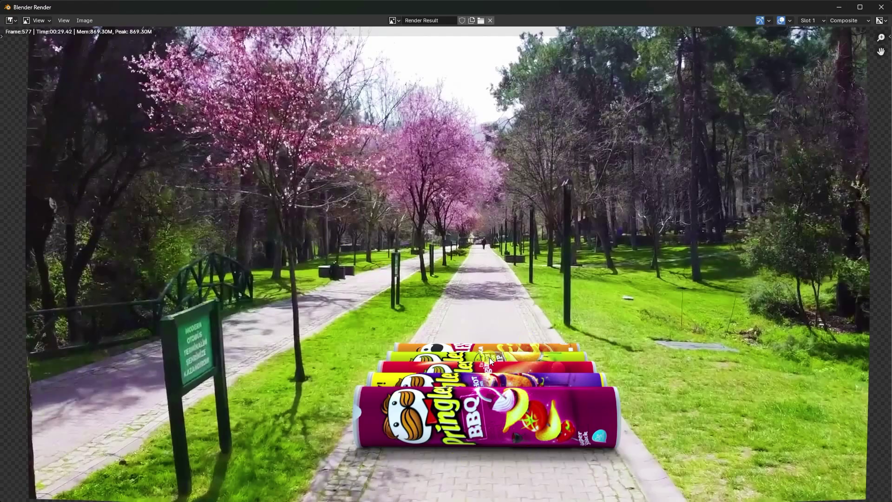
# - Zoom in and out on the frame 577 render, then close the render window
pyautogui.scroll(-1, 490, 358)
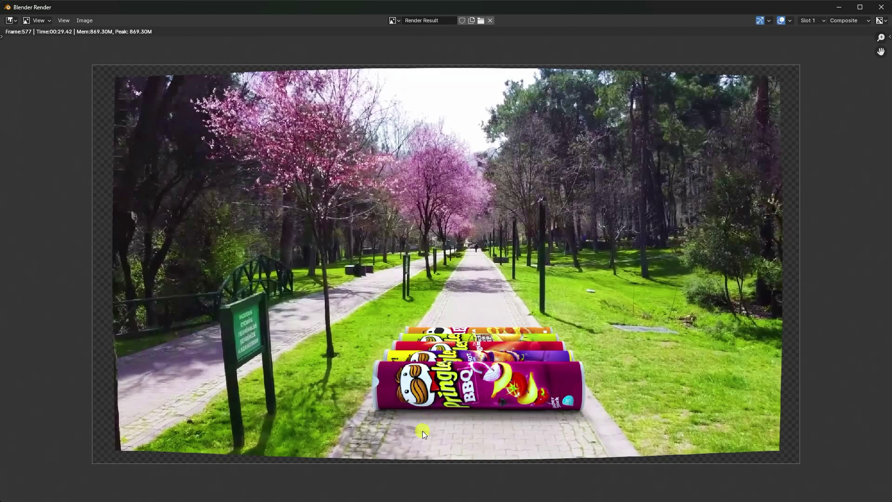
pyautogui.scroll(1, 410, 401)
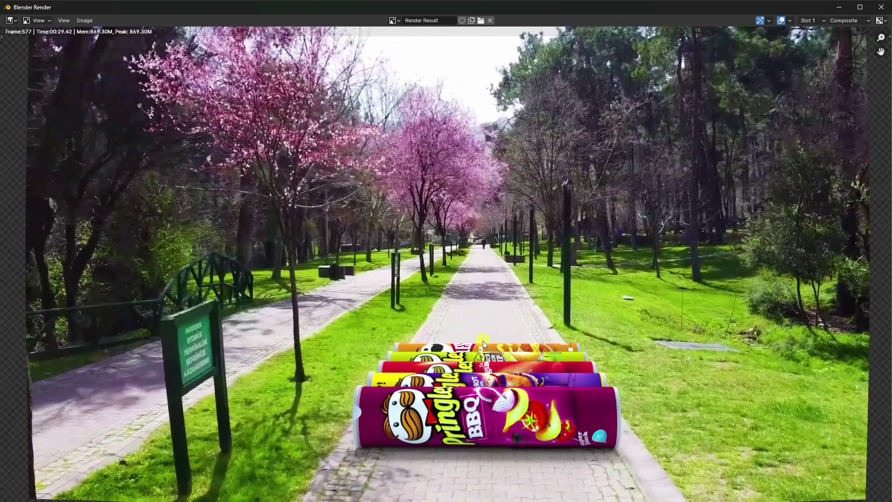
pyautogui.click(882, 7)
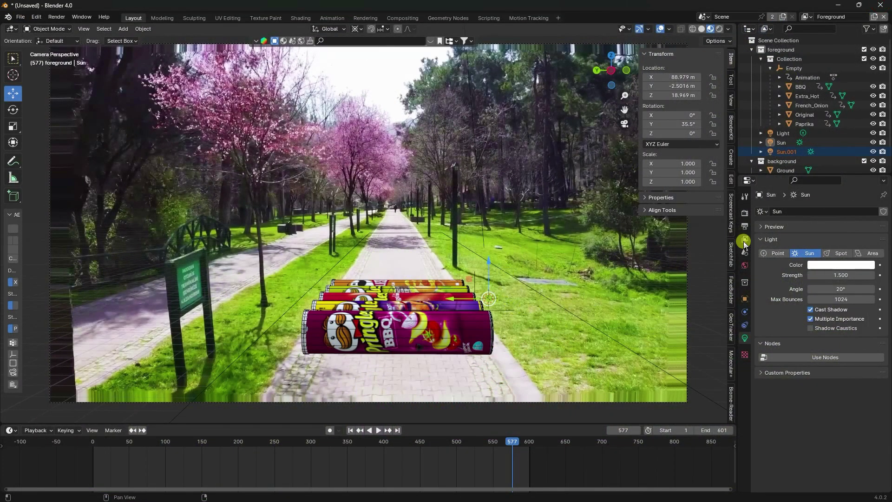
# - Set the output frame rate to 29.97 fps
pyautogui.click(745, 226)
pyautogui.click(823, 298)
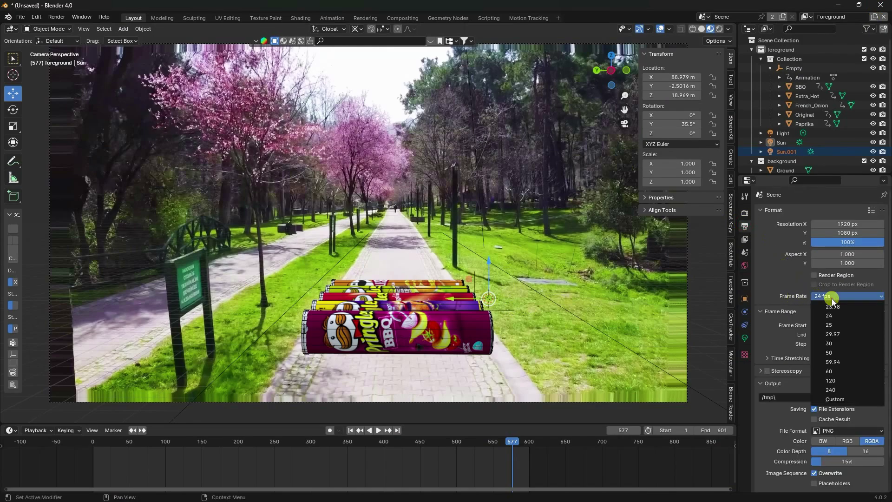
pyautogui.click(848, 333)
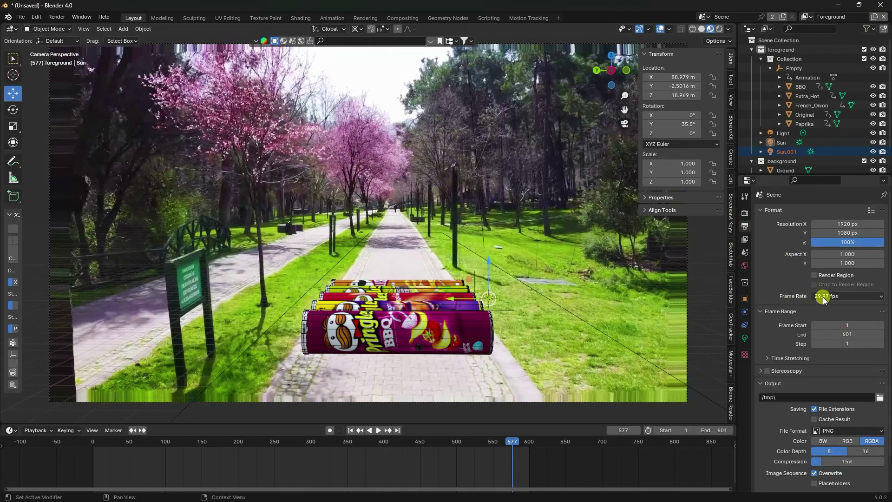
# - Create 'New Folder' on the Desktop and set it as the render output location
pyautogui.click(880, 397)
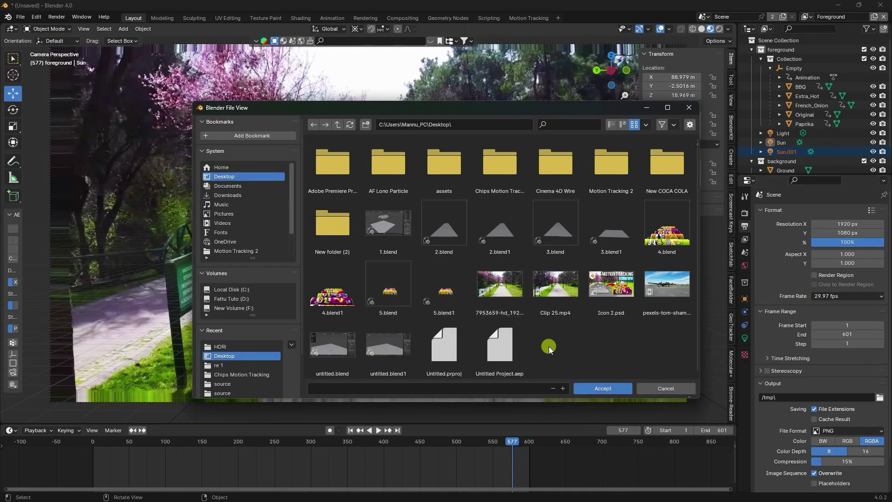
pyautogui.rightClick(554, 327)
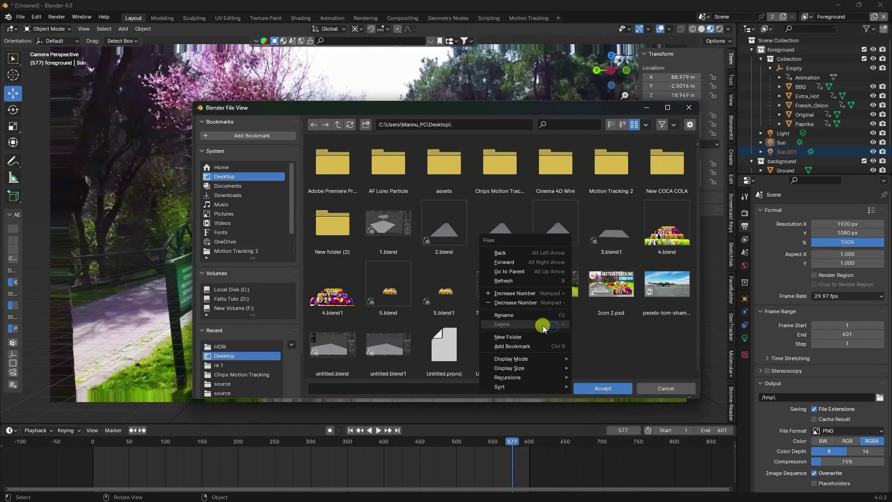
pyautogui.click(520, 332)
pyautogui.press('Return')
pyautogui.press('Return')
pyautogui.click(422, 386)
pyautogui.write('1')
pyautogui.click(593, 387)
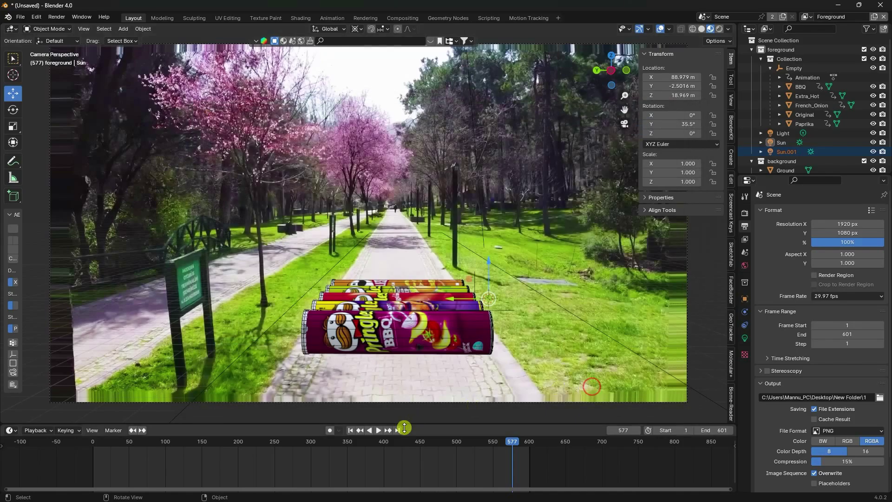
# - Return to frame 1 and render the whole animation
pyautogui.click(350, 430)
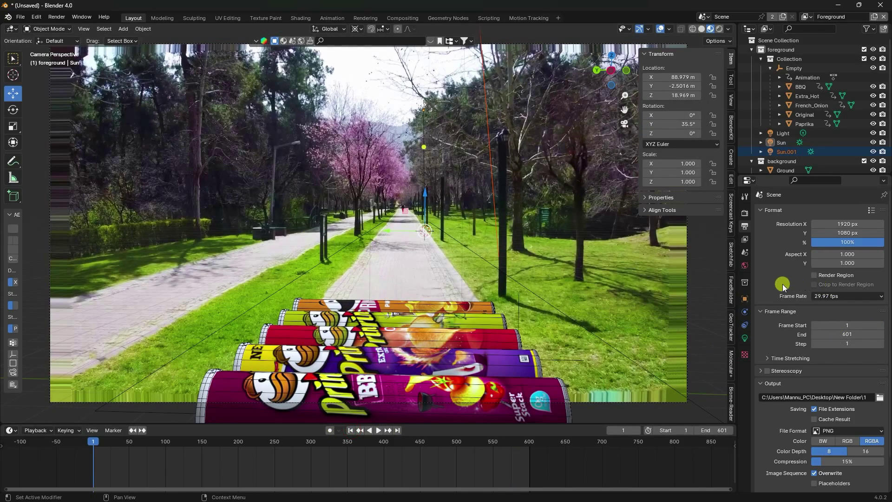
pyautogui.click(49, 21)
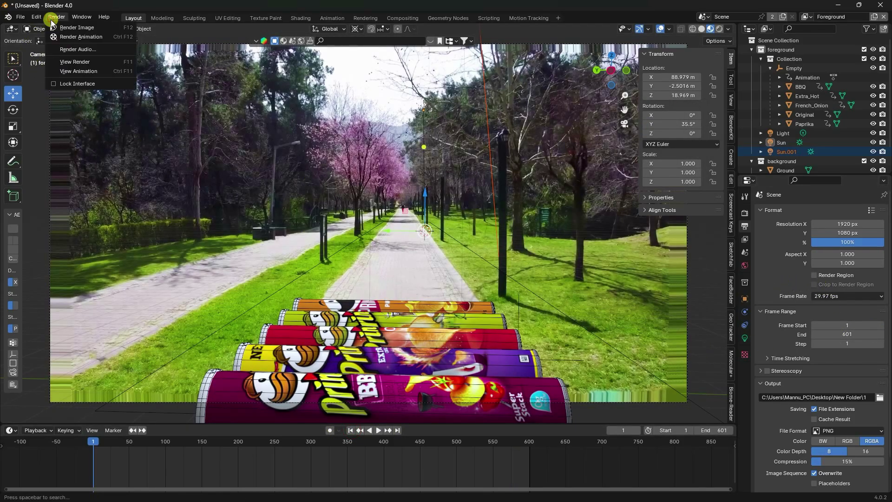
pyautogui.click(63, 35)
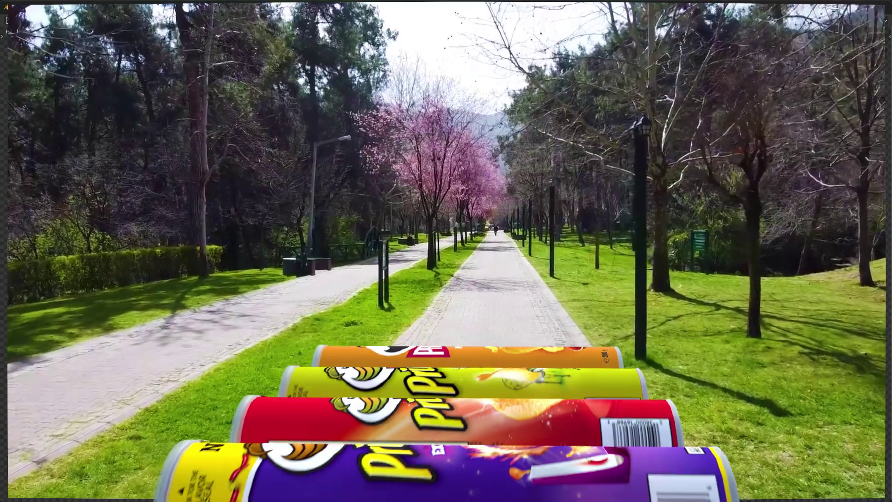